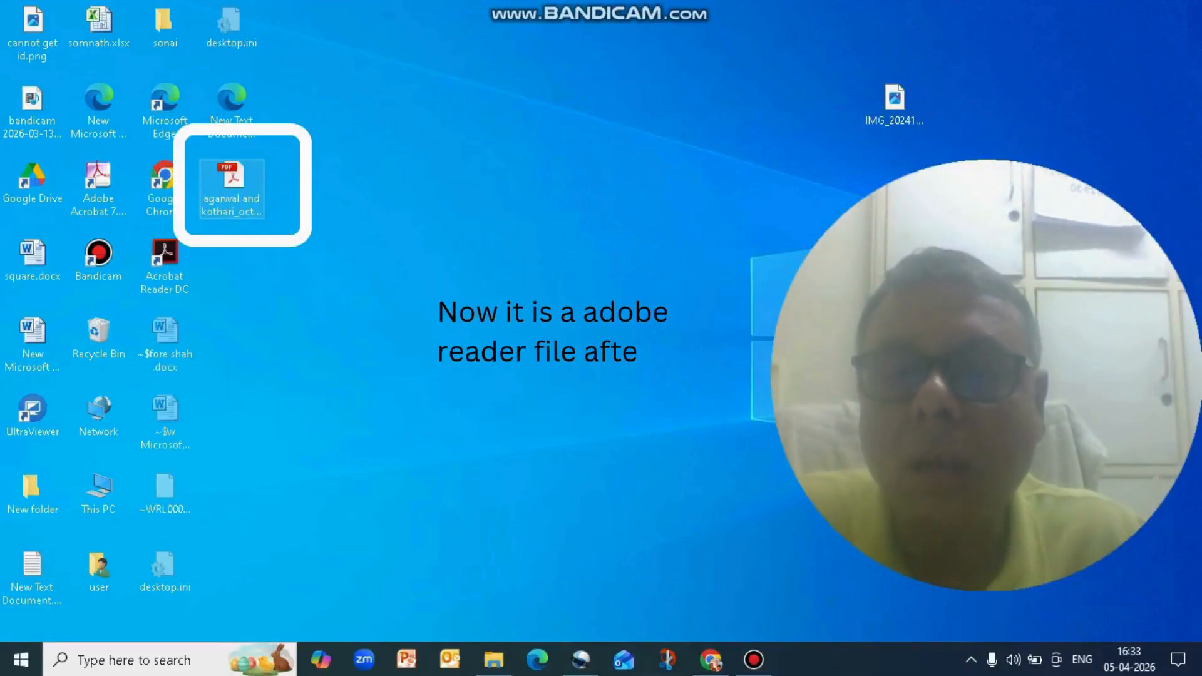
Open the invoice PDF from the desktop and try to open its attachment New Microsoft Excel Worksheet.xml
{"action": "left_click", "coordinate": [232, 188]}
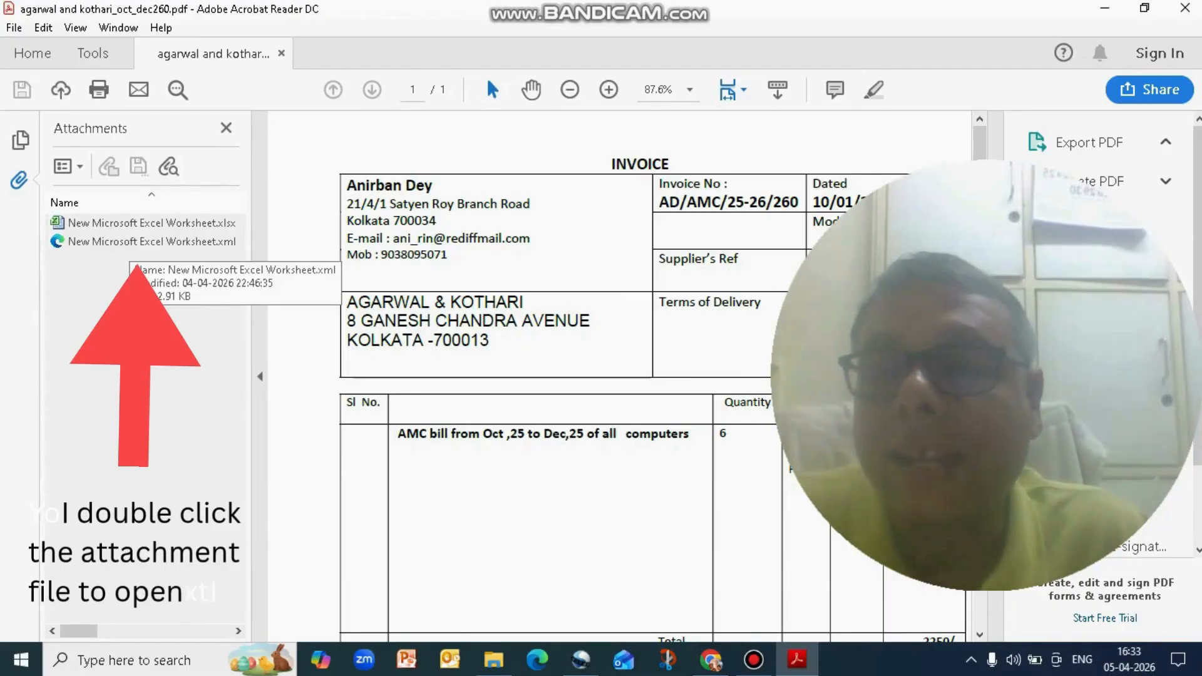
{"action": "double_click", "coordinate": [125, 242]}
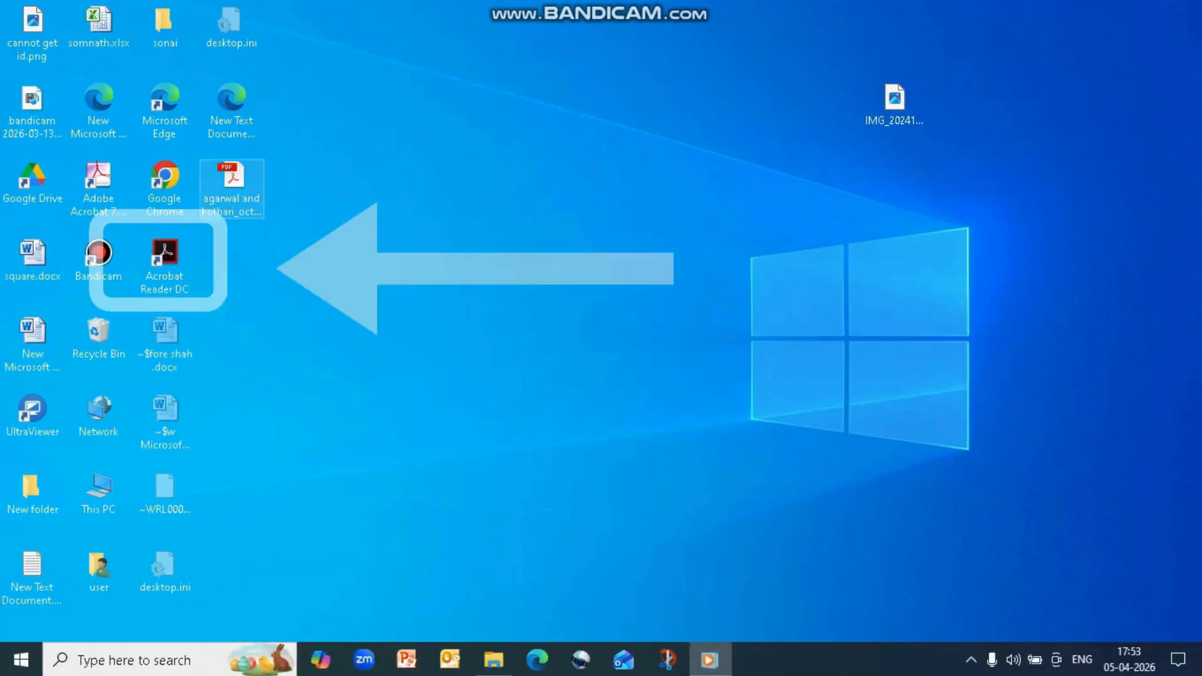
In Acrobat Reader DC's Trust Manager preferences, allow opening of non-PDF file attachments with external applications
{"action": "double_click", "coordinate": [165, 266]}
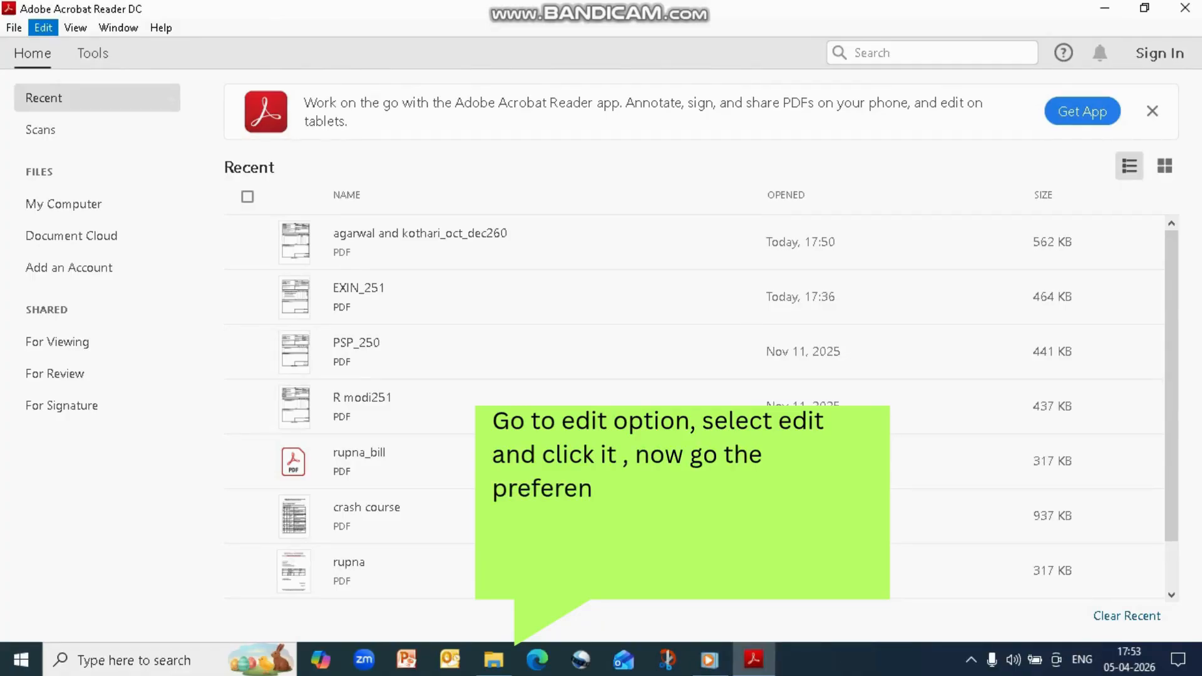
{"action": "left_click", "coordinate": [43, 28]}
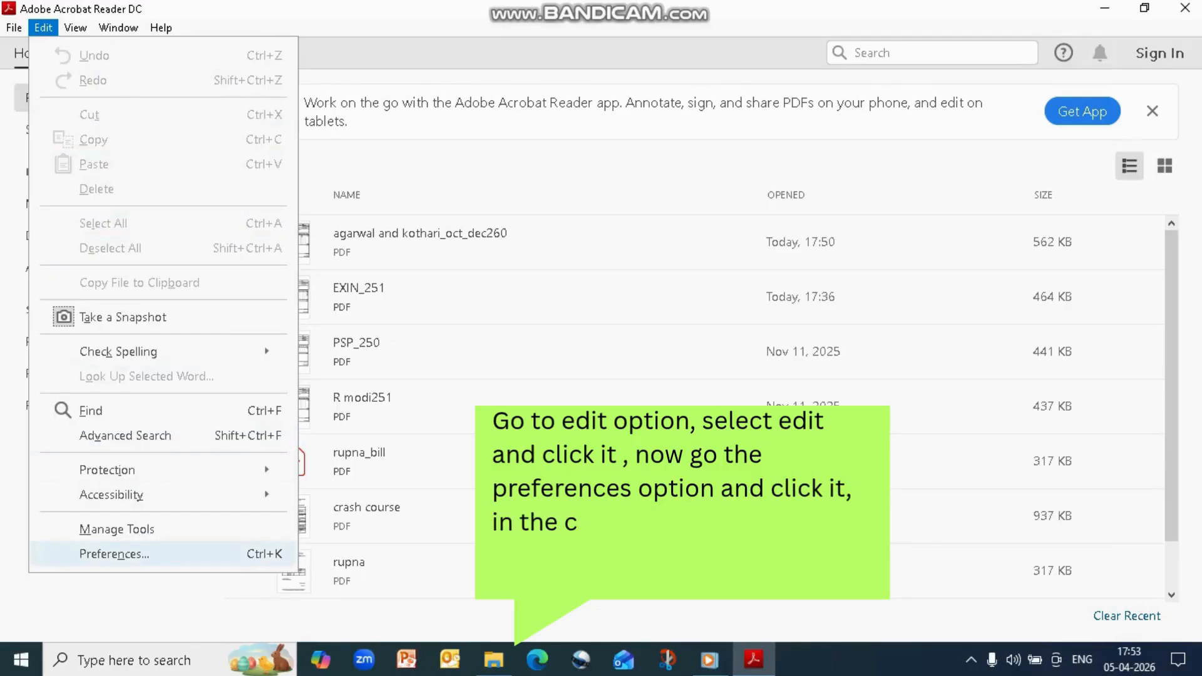
{"action": "left_click", "coordinate": [114, 554]}
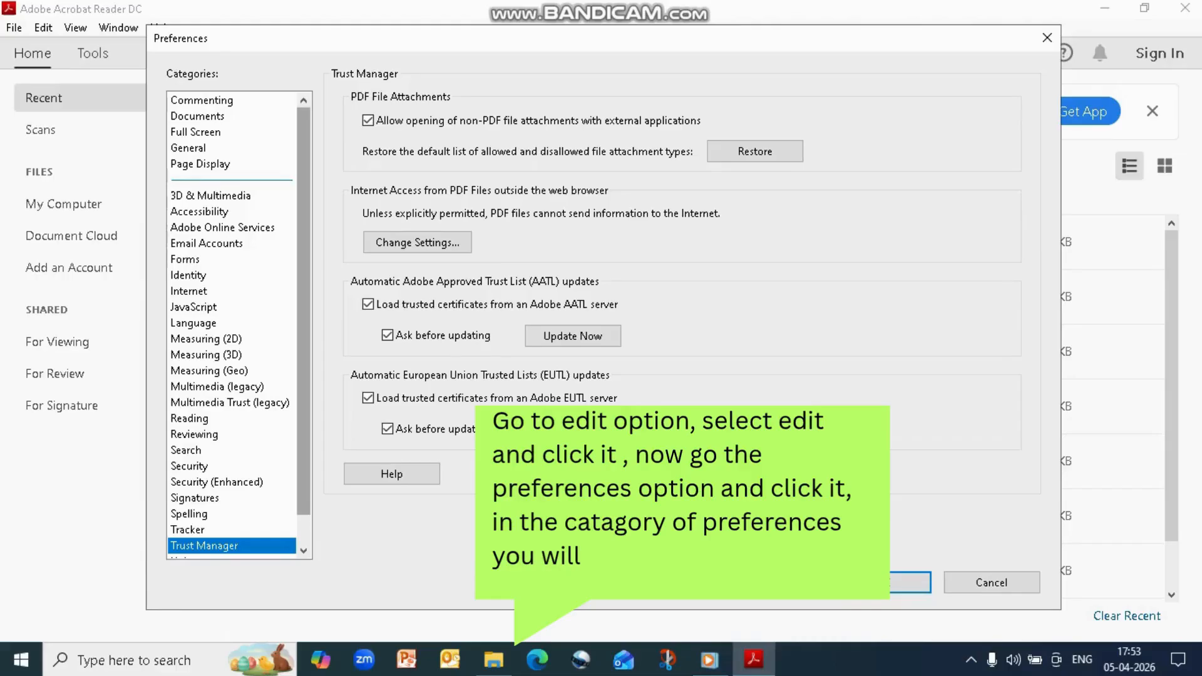
{"action": "left_click_drag", "start_coordinate": [304, 375], "coordinate": [304, 406]}
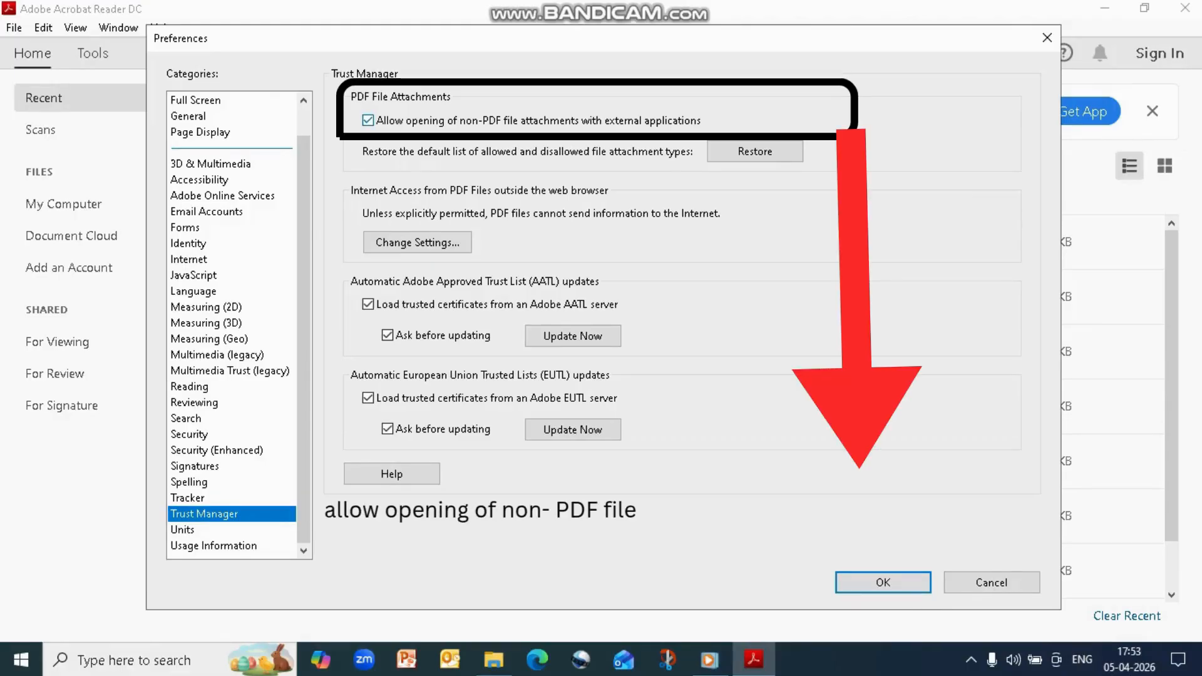
{"action": "left_click", "coordinate": [368, 120]}
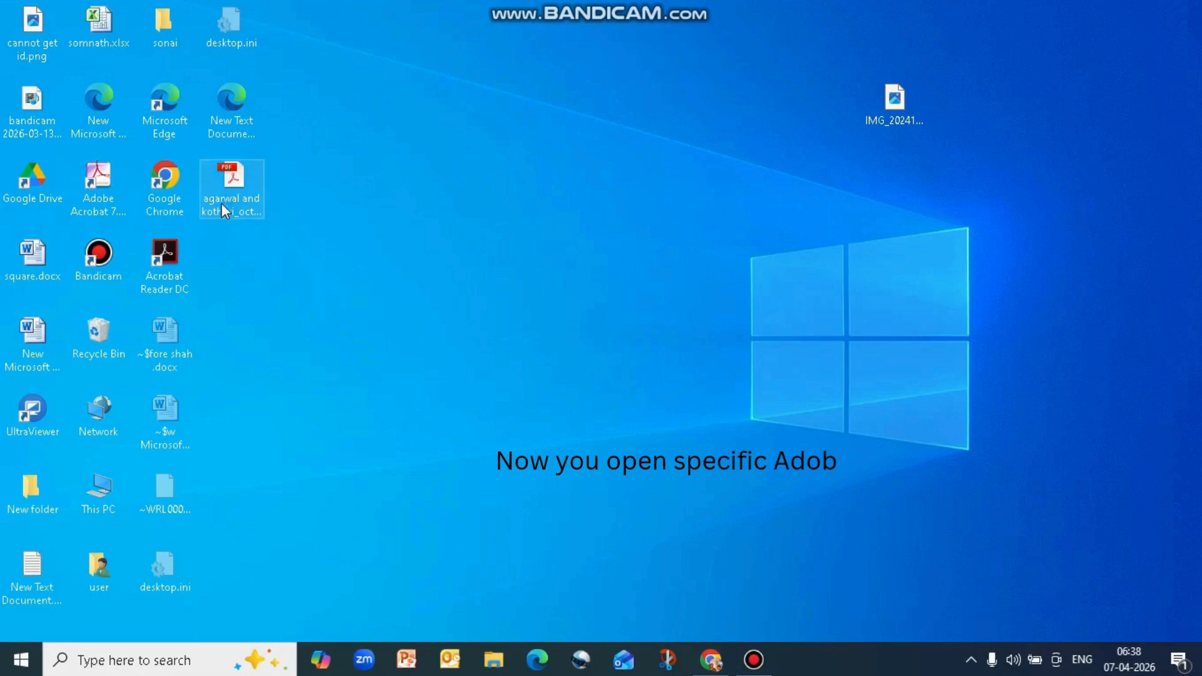
Reopen the invoice PDF from the desktop and check the file types of its two Excel Worksheet attachments
{"action": "double_click", "coordinate": [239, 202]}
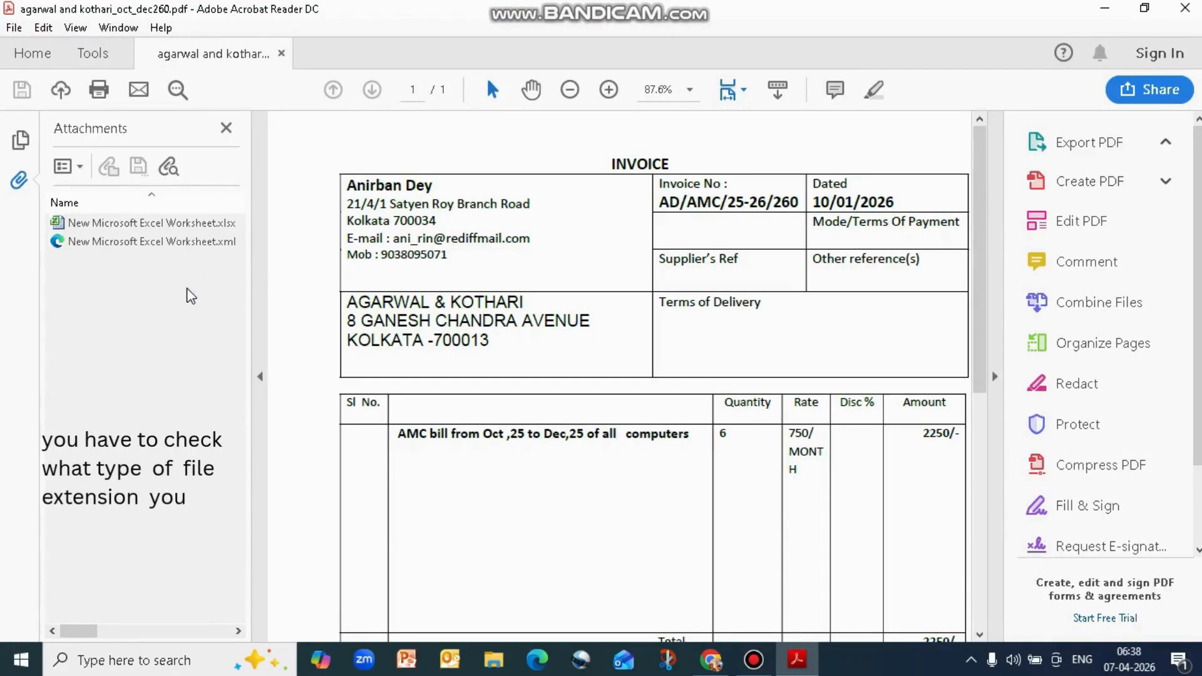
{"action": "left_click", "coordinate": [180, 227]}
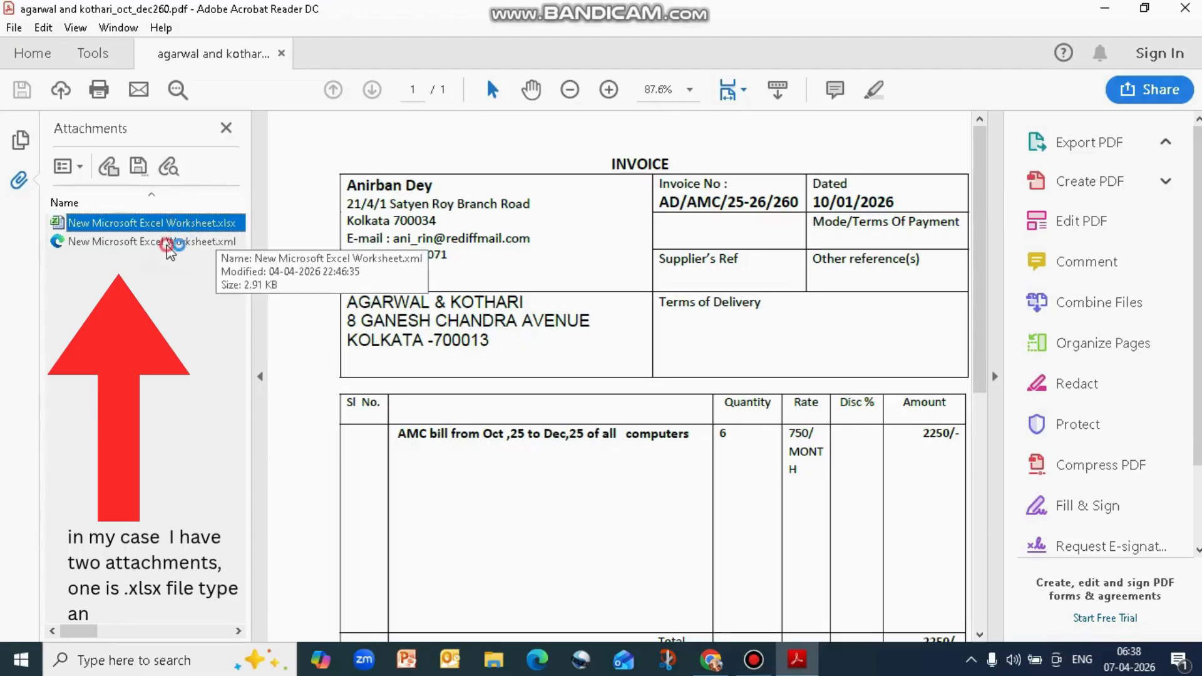
{"action": "left_click", "coordinate": [170, 242]}
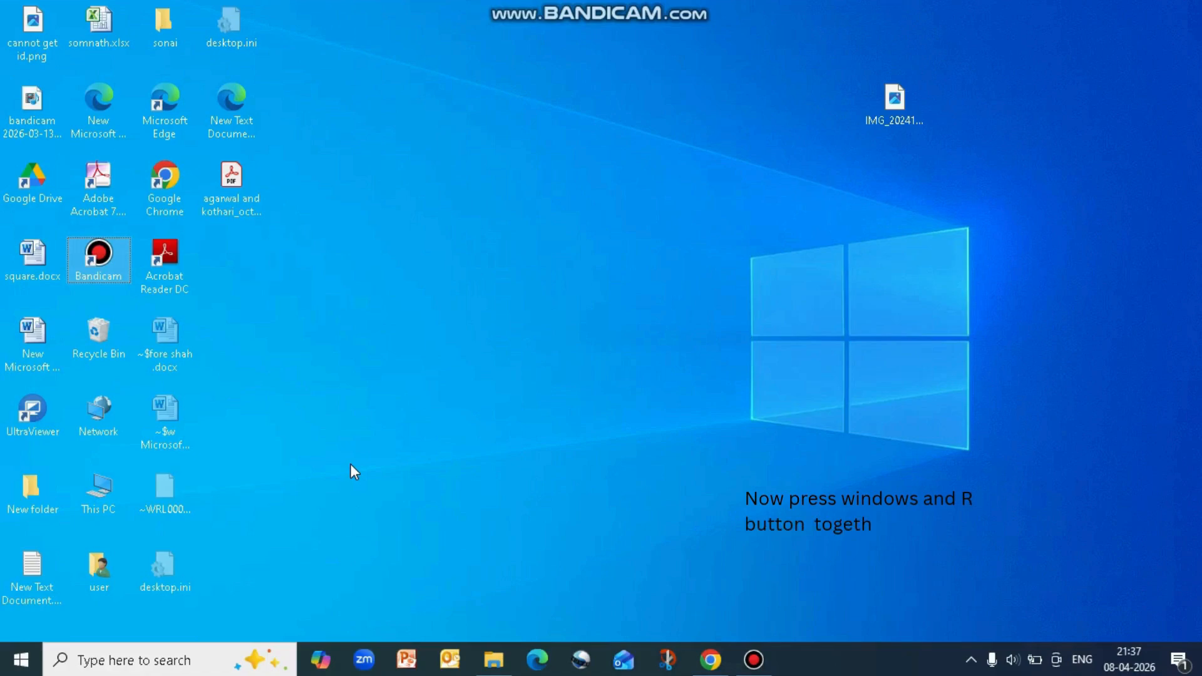
Launch the Registry Editor by running the regedit command
{"action": "key", "text": "super+r"}
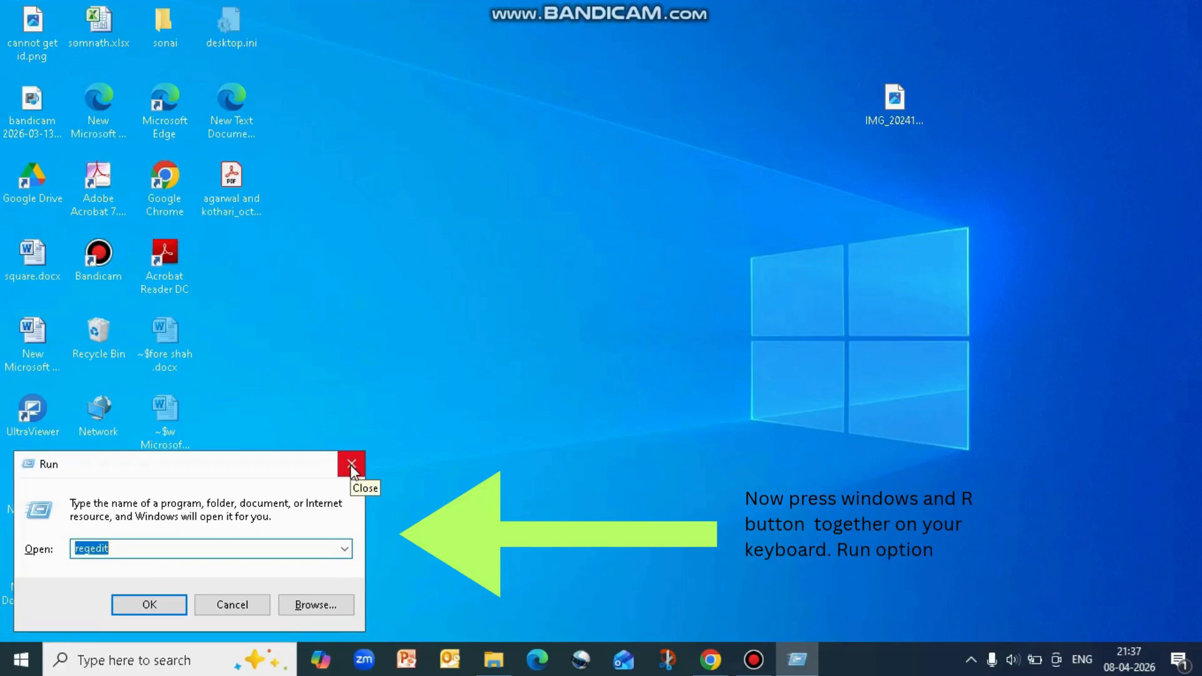
{"action": "left_click_drag", "start_coordinate": [147, 552], "coordinate": [13, 547]}
{"action": "type", "text": "re"}
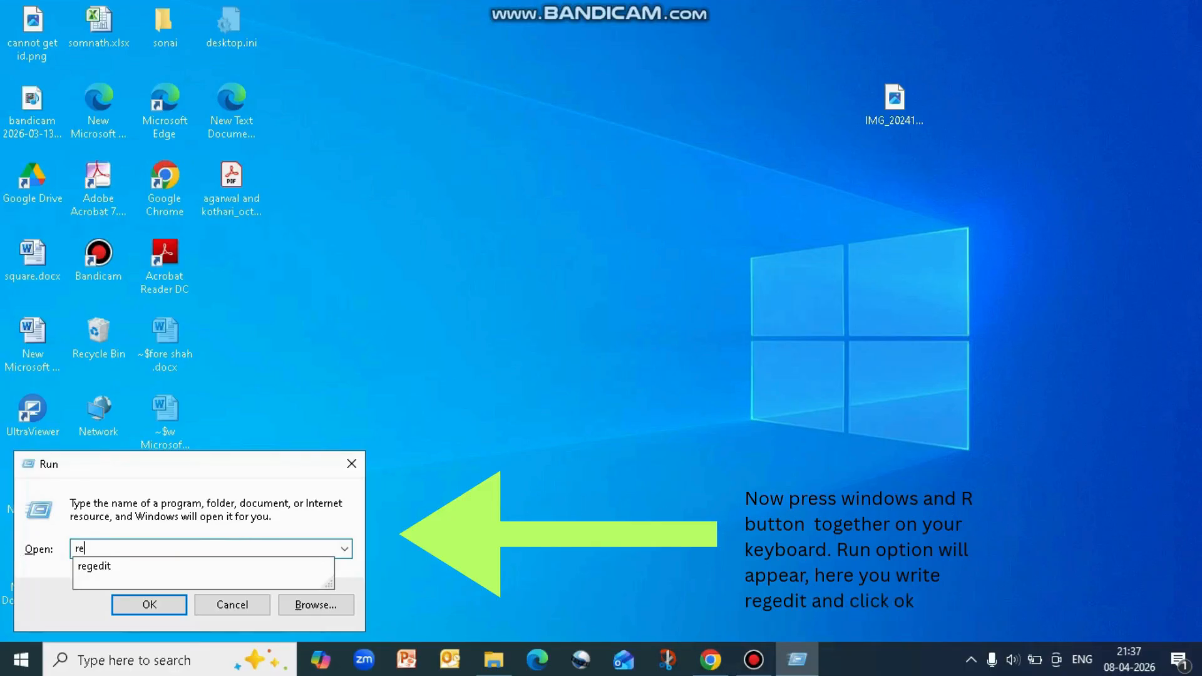
{"action": "type", "text": "gedit"}
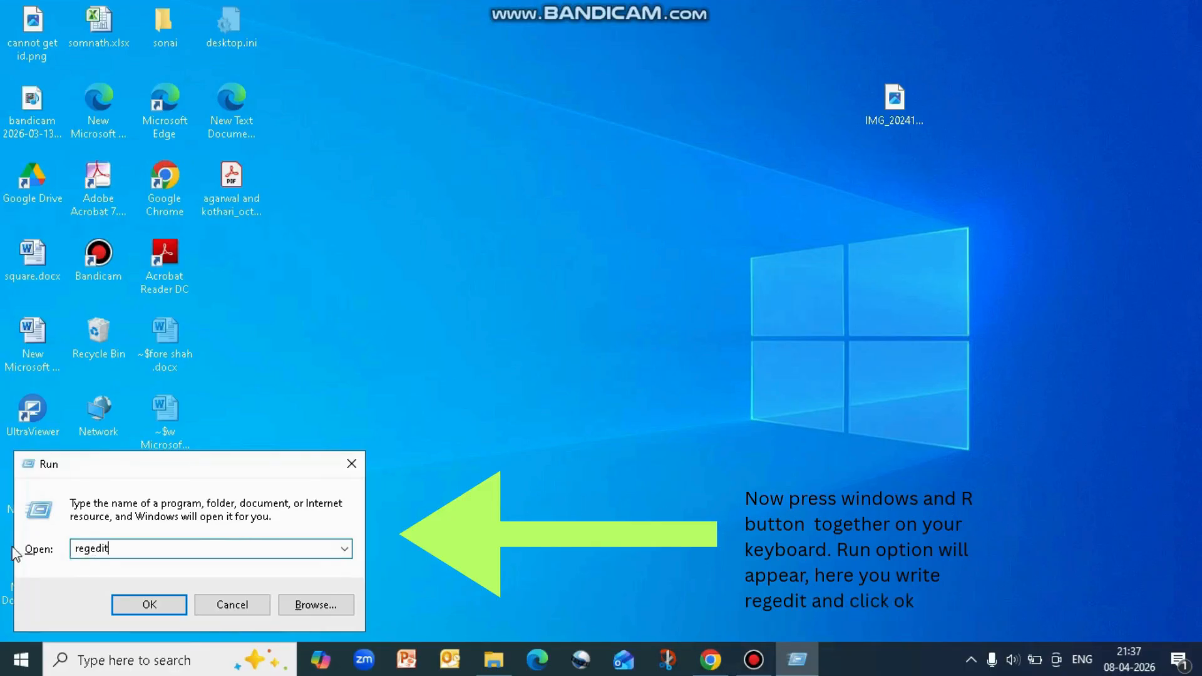
{"action": "left_click", "coordinate": [150, 605]}
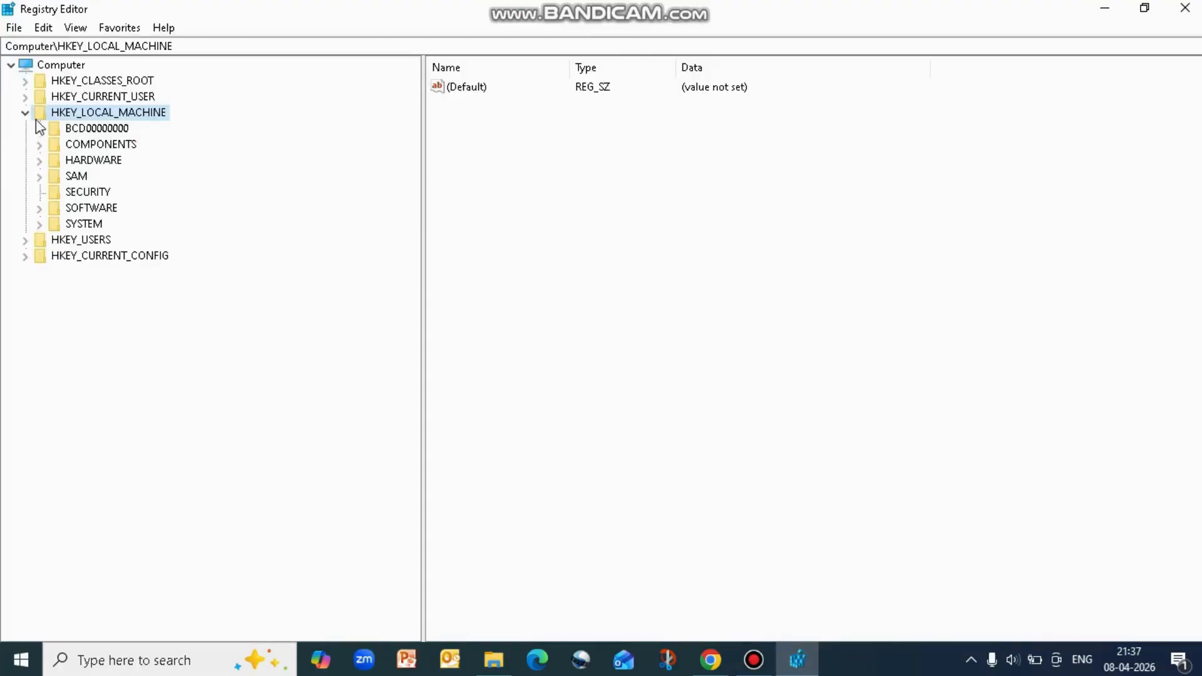
Expand the registry tree down to the key HKEY_LOCAL_MACHINE\SOFTWARE\Policies
{"action": "left_click", "coordinate": [25, 112]}
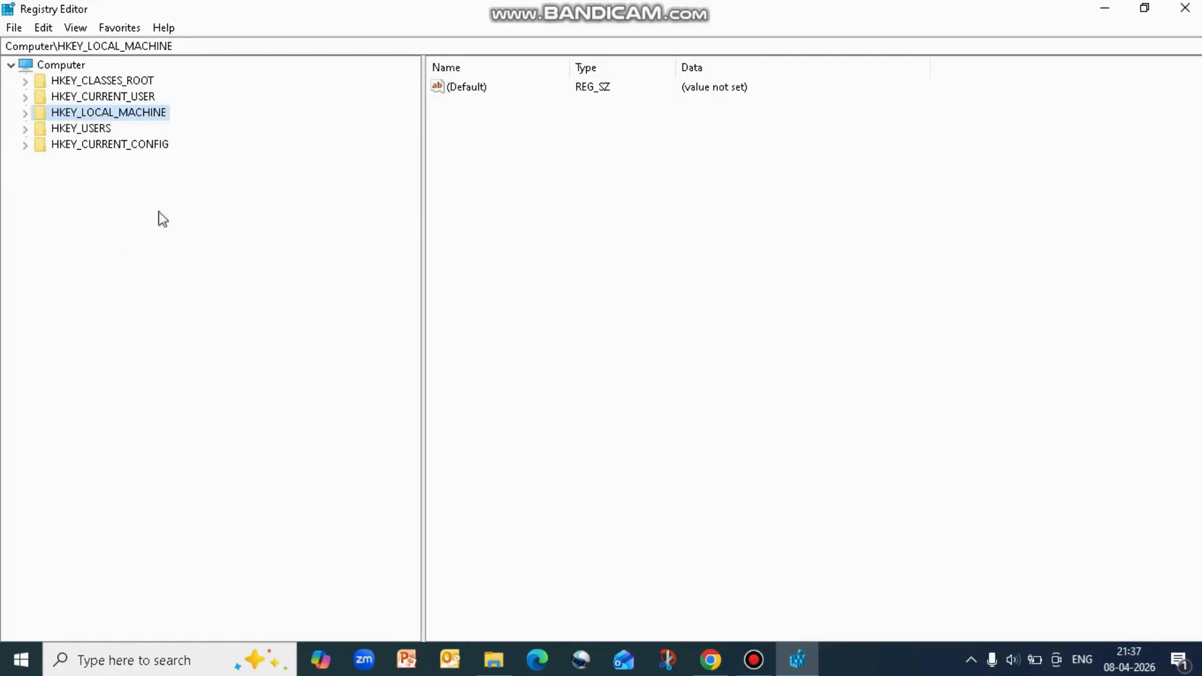
{"action": "left_click", "coordinate": [25, 112]}
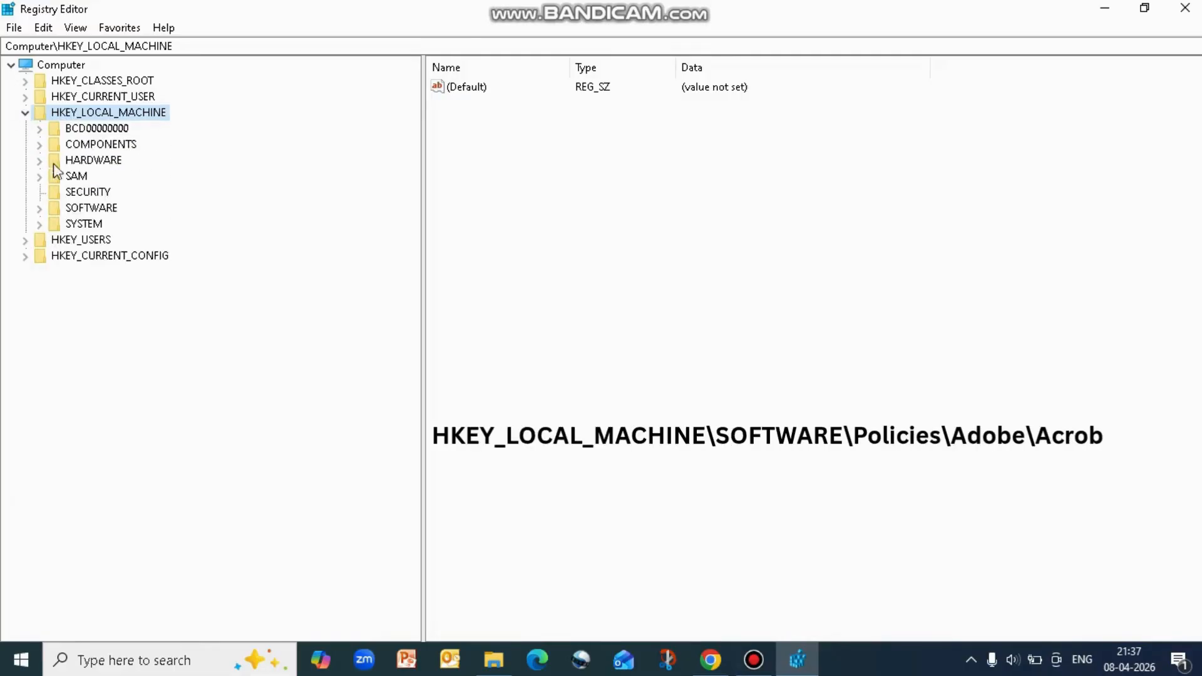
{"action": "left_click", "coordinate": [88, 210]}
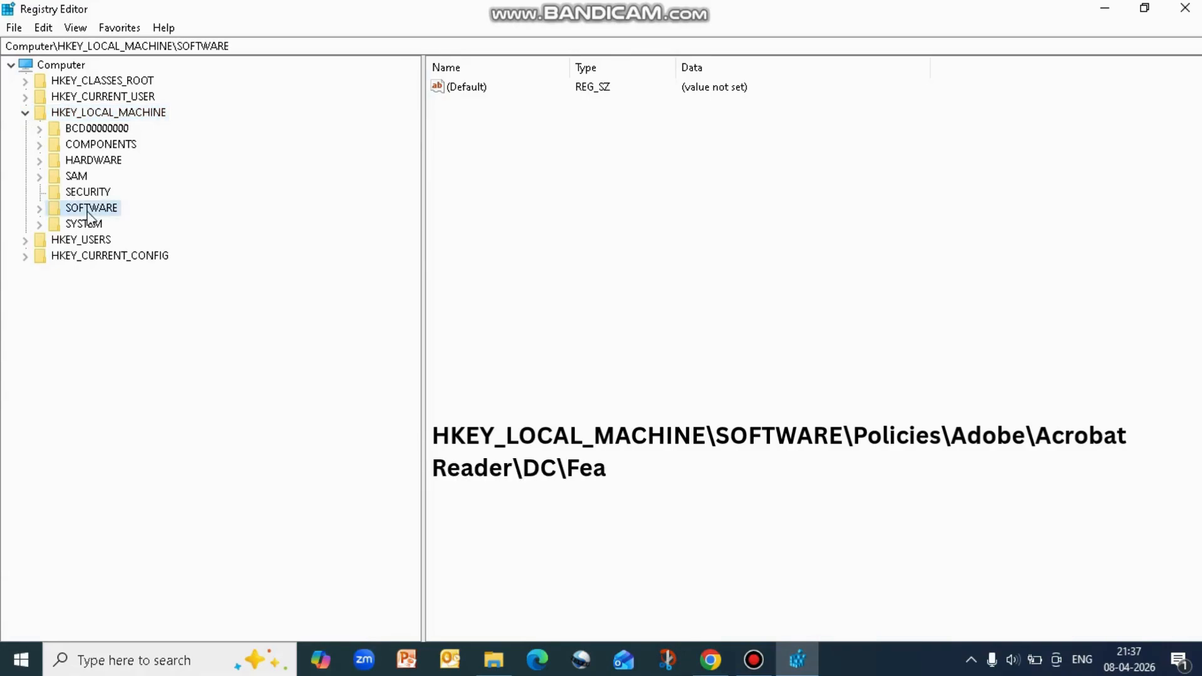
{"action": "left_click", "coordinate": [40, 208]}
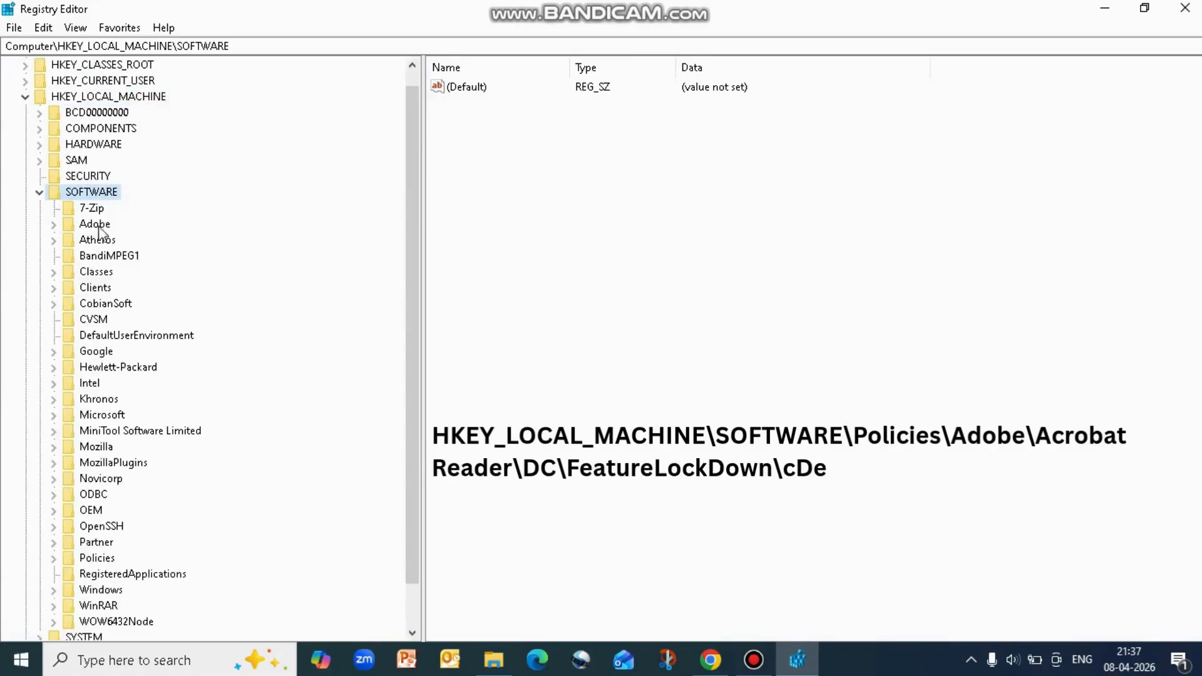
{"action": "scroll", "coordinate": [347, 245], "scroll_direction": "down", "scroll_amount": 1}
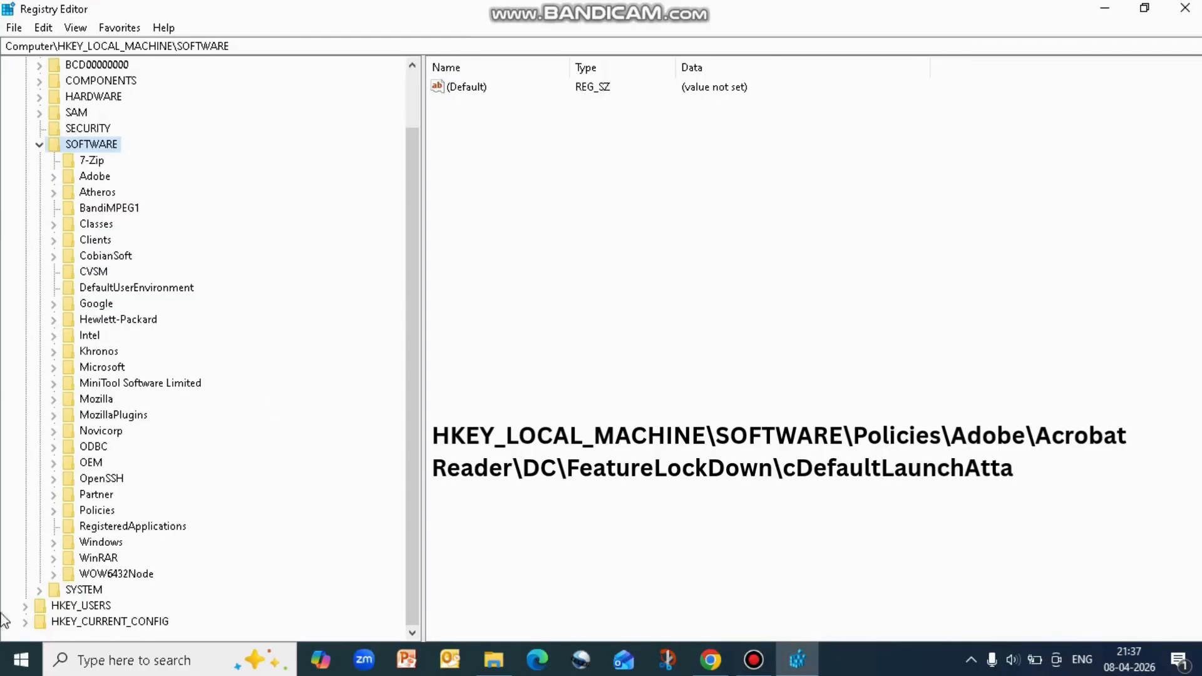
{"action": "left_click", "coordinate": [88, 512]}
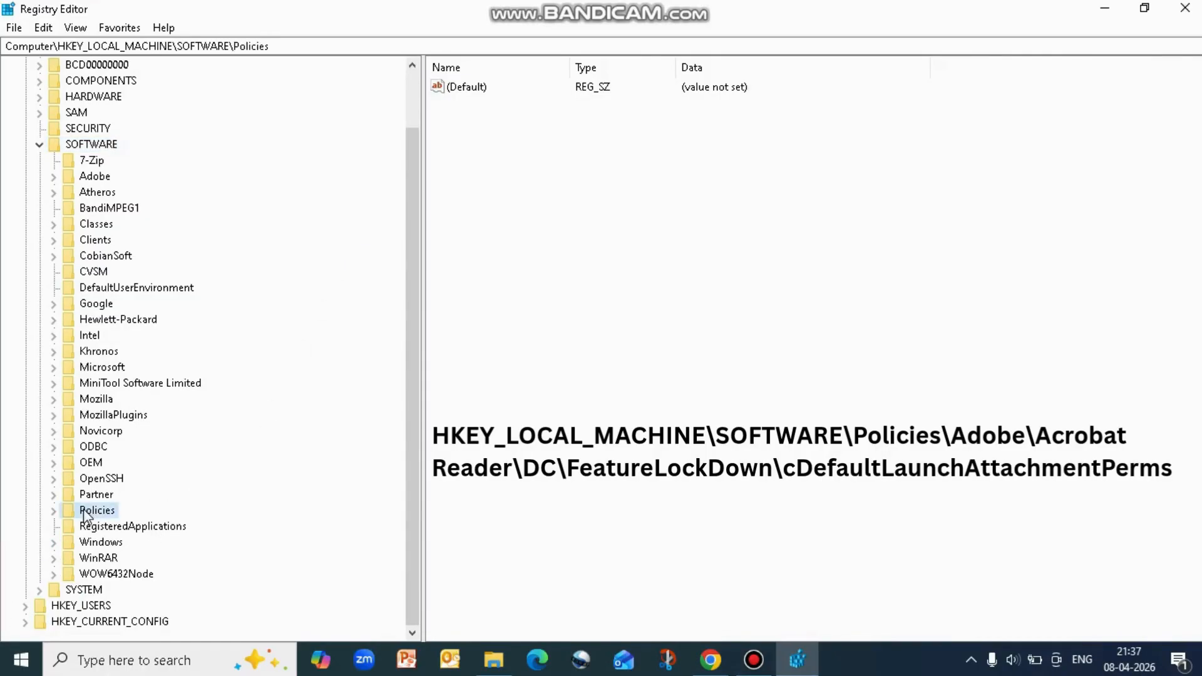
{"action": "left_click", "coordinate": [54, 511]}
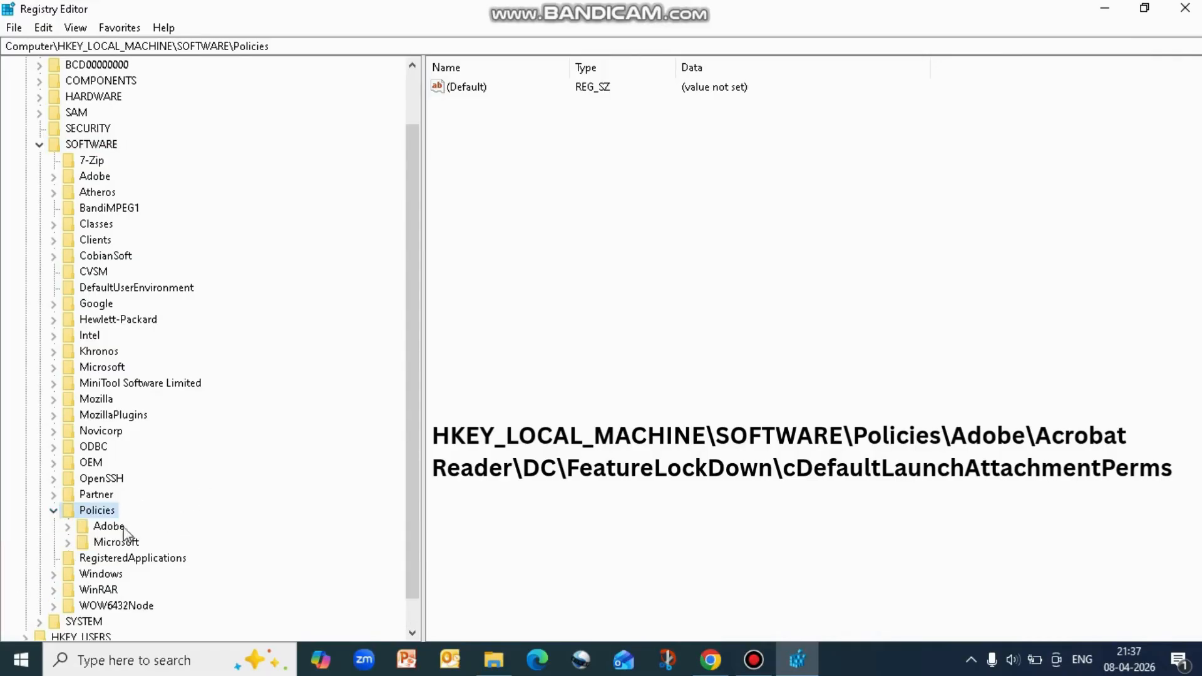
Under Policies, go to the key Adobe\Acrobat Reader\DC\FeatureLockDown\cDefaultLaunchAttachmentPerms
{"action": "left_click", "coordinate": [110, 529]}
{"action": "left_click", "coordinate": [68, 526]}
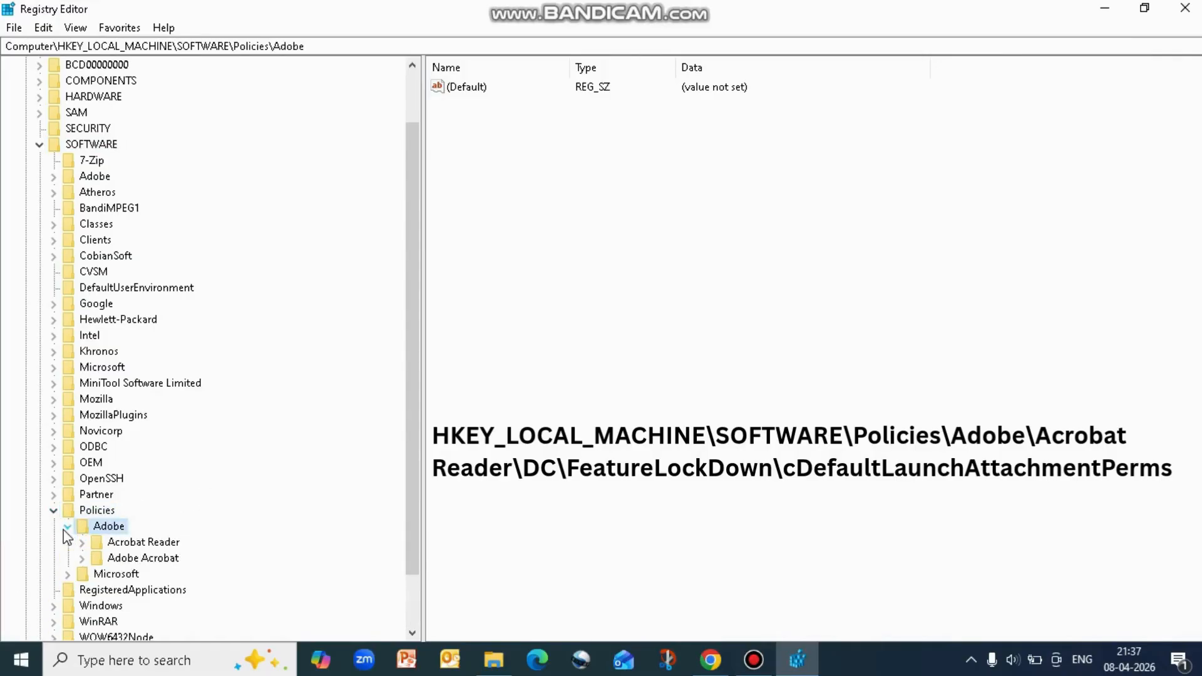
{"action": "left_click", "coordinate": [129, 543]}
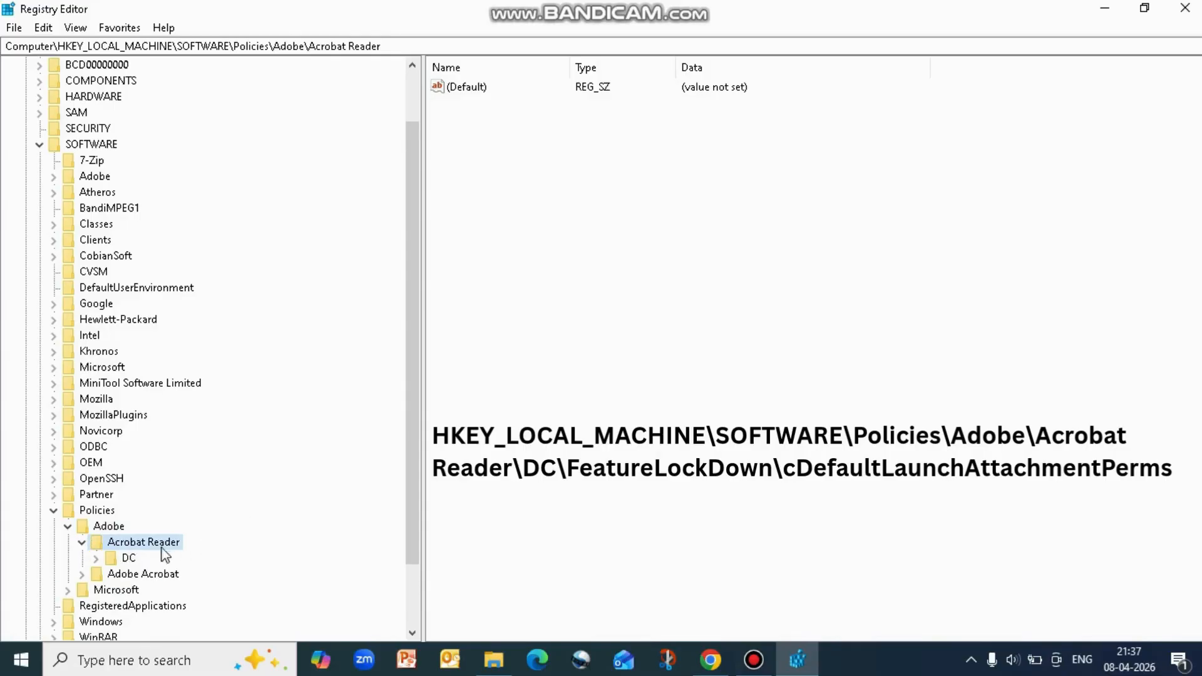
{"action": "left_click", "coordinate": [124, 561]}
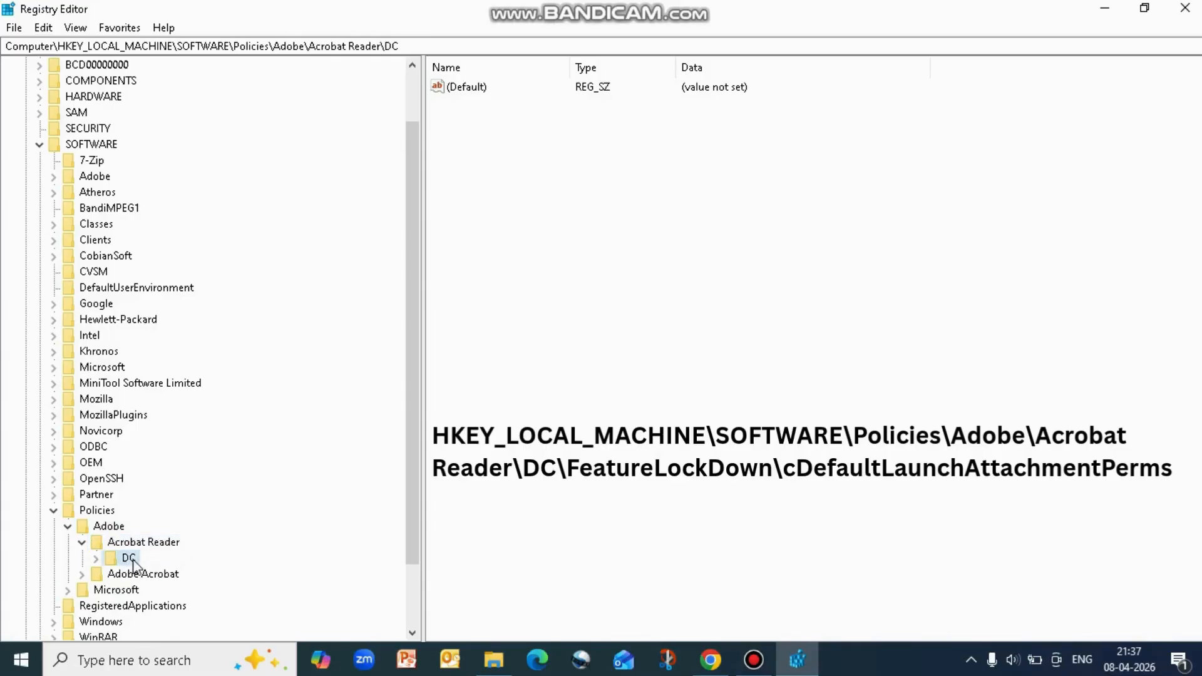
{"action": "left_click", "coordinate": [95, 558]}
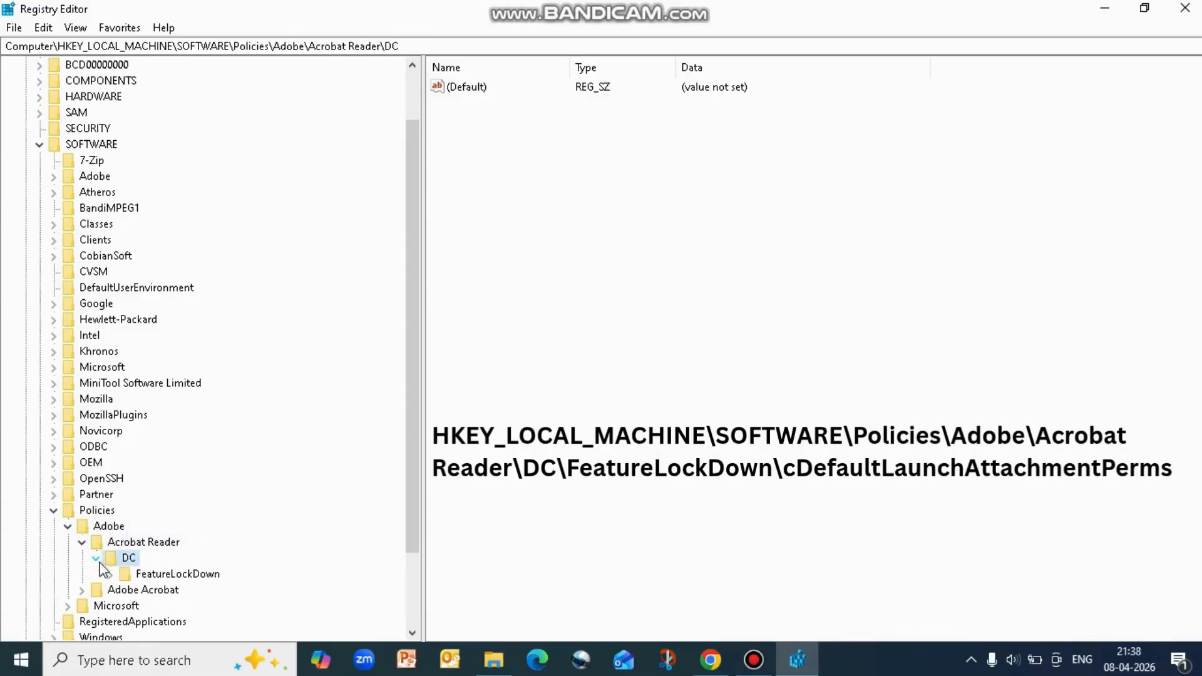
{"action": "double_click", "coordinate": [189, 575]}
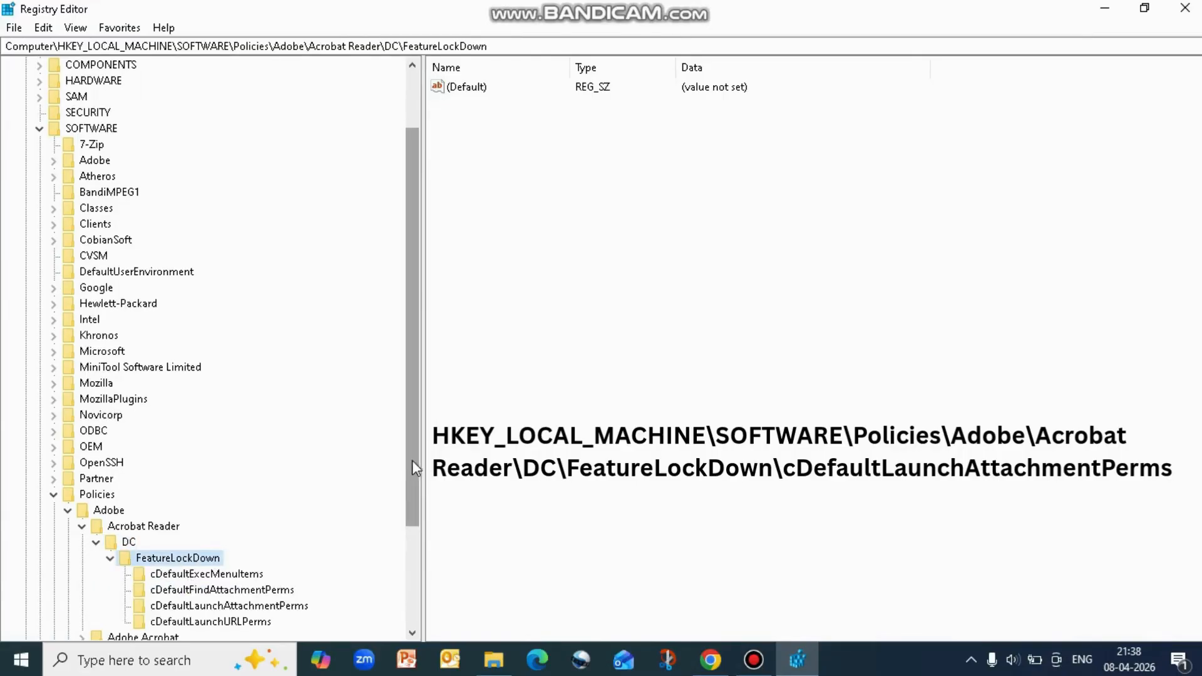
{"action": "left_click_drag", "start_coordinate": [405, 467], "coordinate": [407, 488]}
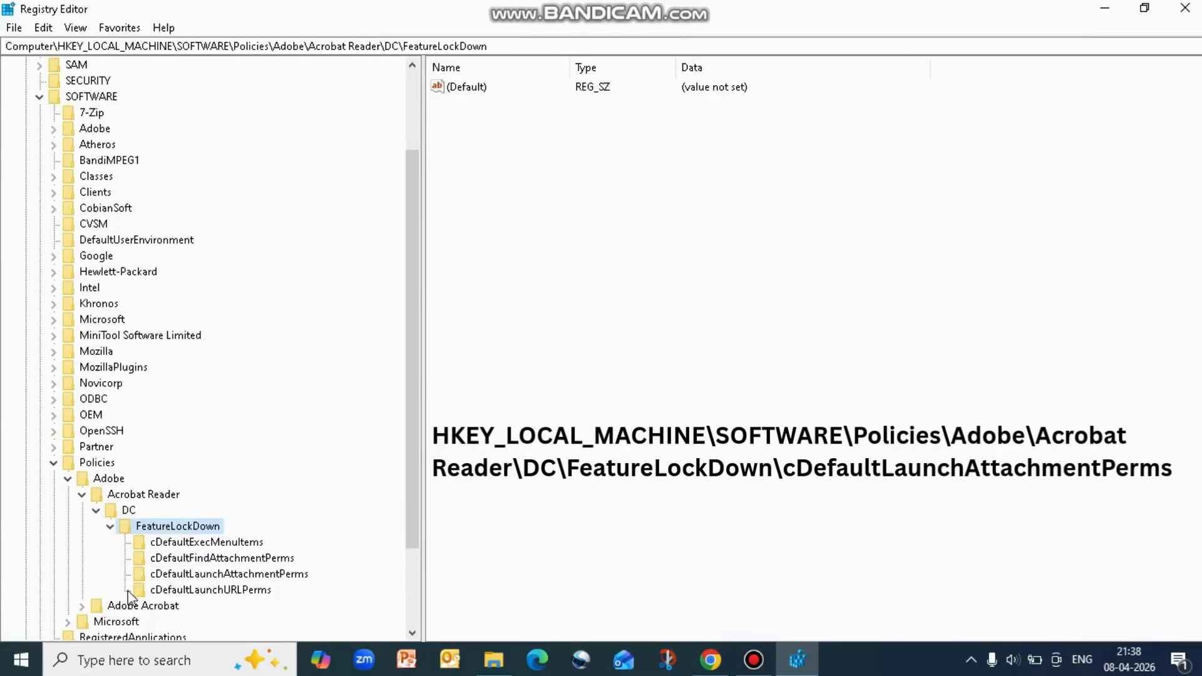
{"action": "left_click", "coordinate": [172, 574]}
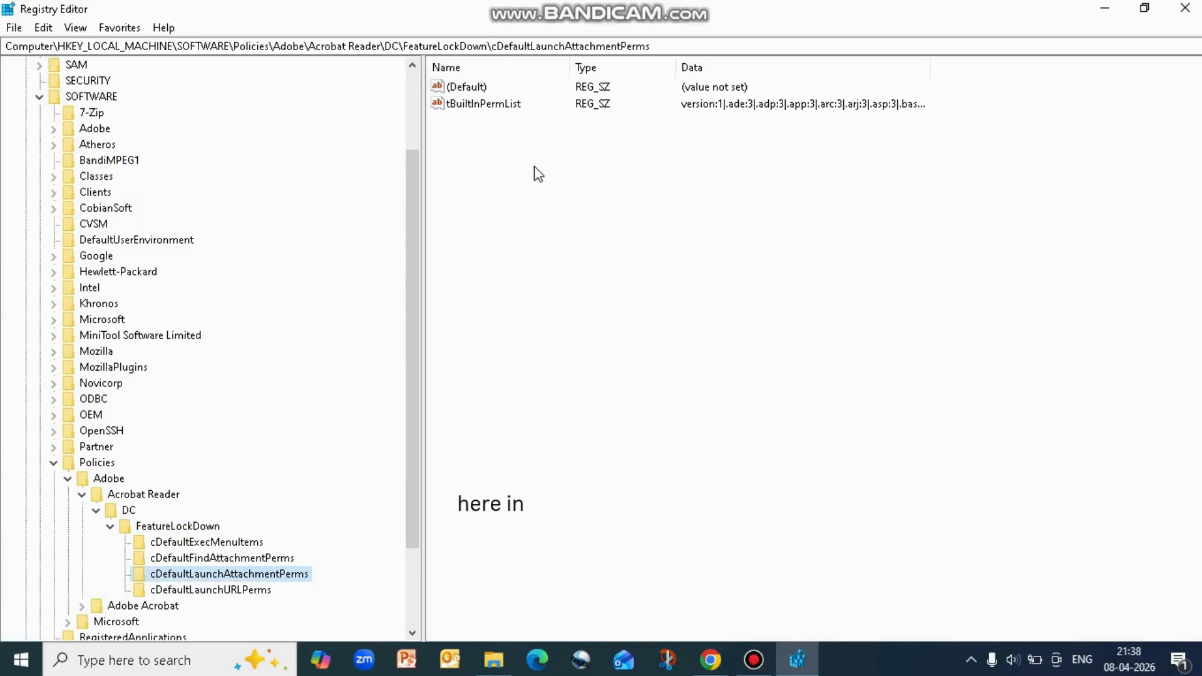
Edit the tBuiltInPermList value and append the entry |.xlsx:1 at the end of its existing data
{"action": "double_click", "coordinate": [480, 111]}
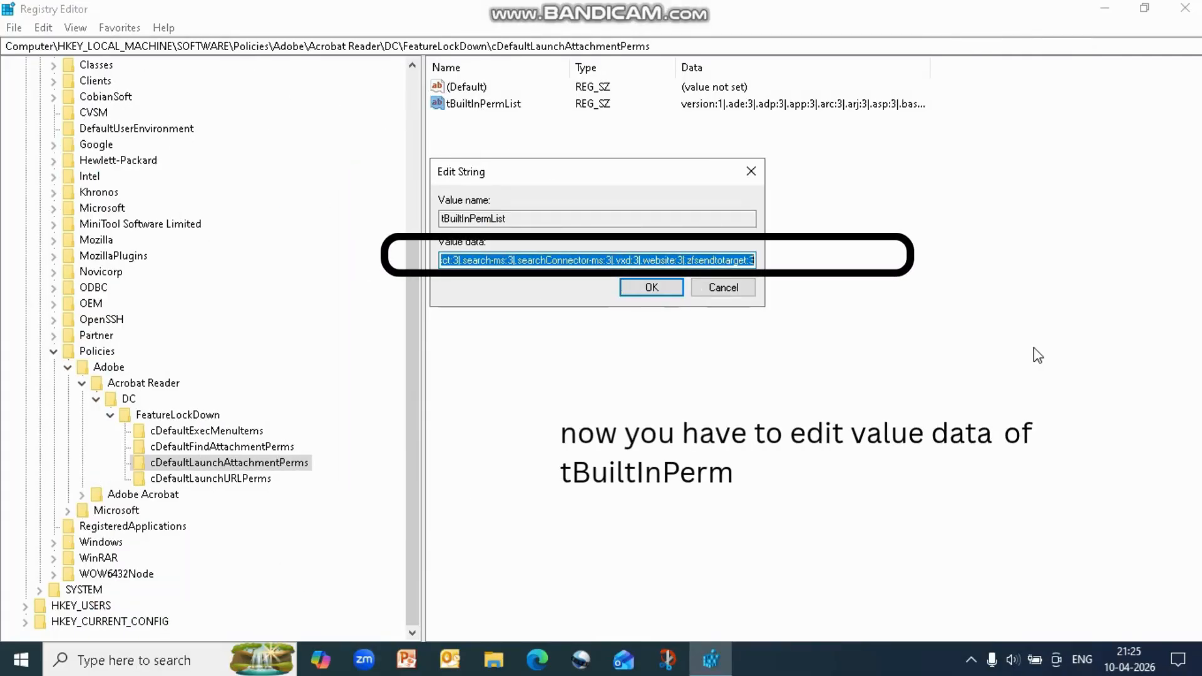
{"action": "left_click", "coordinate": [634, 258]}
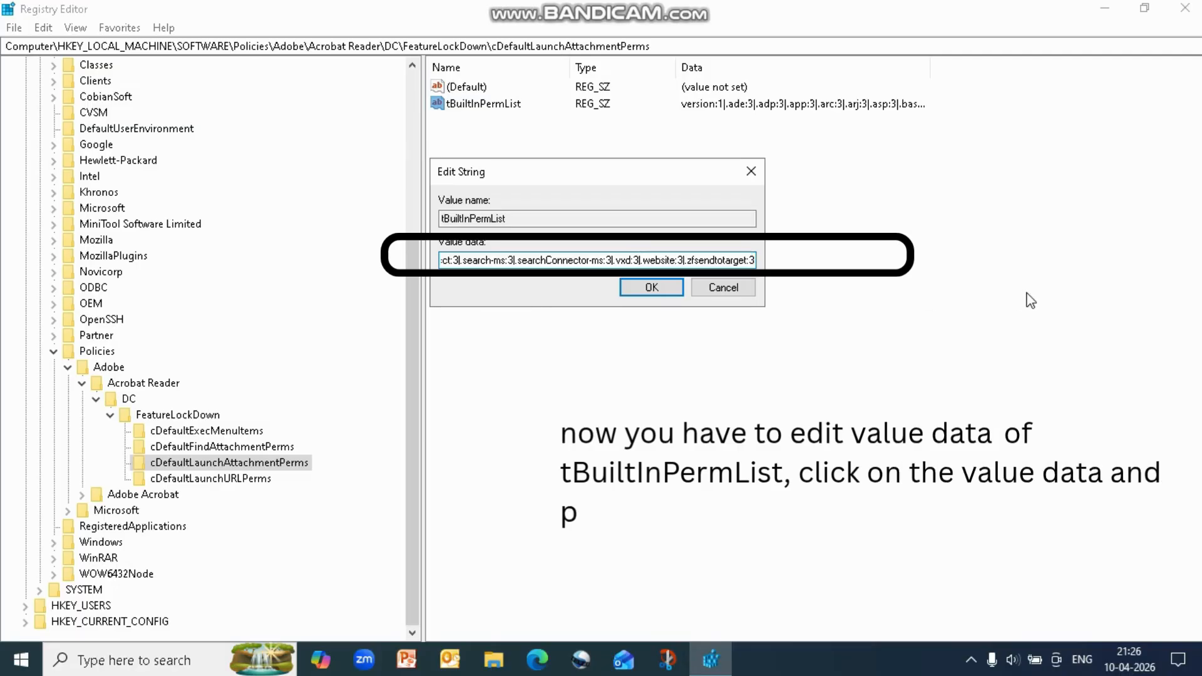
{"action": "key", "text": "Right"}
{"action": "key", "text": "Right"}
{"action": "key", "text": "Right"}
{"action": "key", "text": "Right"}
{"action": "key", "text": "Right"}
{"action": "key", "text": "Right"}
{"action": "key", "text": "Right"}
{"action": "key", "text": "Right"}
{"action": "key", "text": "Right"}
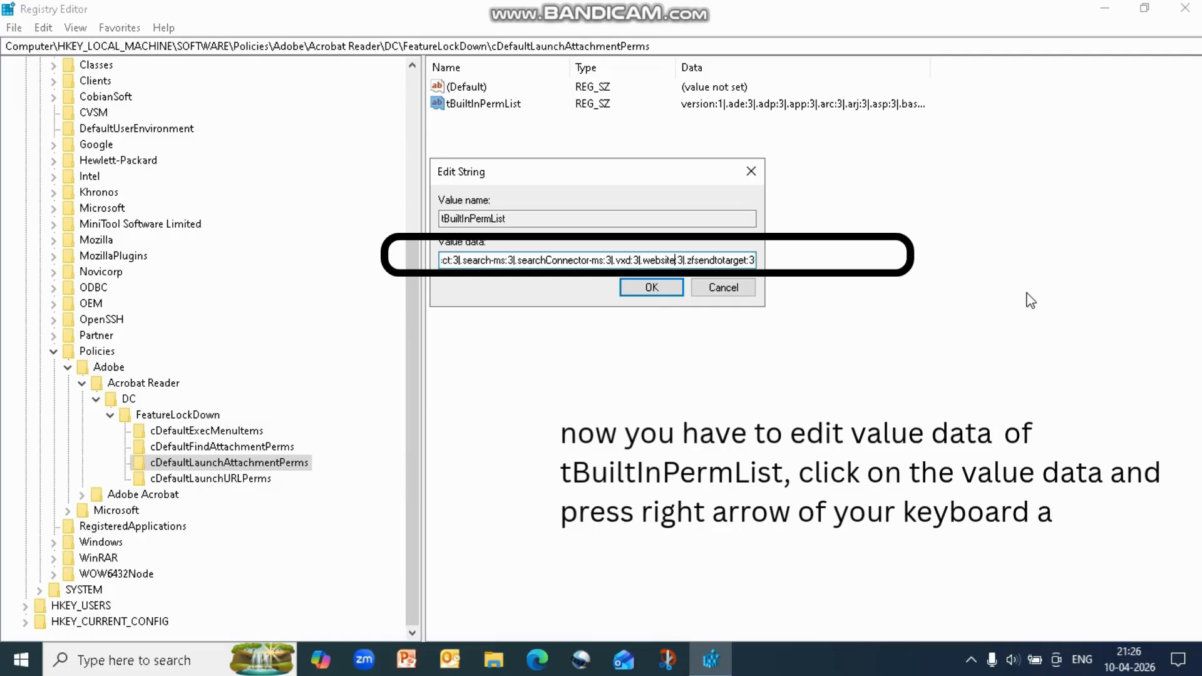
{"action": "key", "text": "Right"}
{"action": "key", "text": "Right"}
{"action": "key", "text": "Right"}
{"action": "key", "text": "Right"}
{"action": "key", "text": "Right"}
{"action": "key", "text": "Right"}
{"action": "key", "text": "Right"}
{"action": "key", "text": "Right"}
{"action": "key", "text": "Right"}
{"action": "key", "text": "Right"}
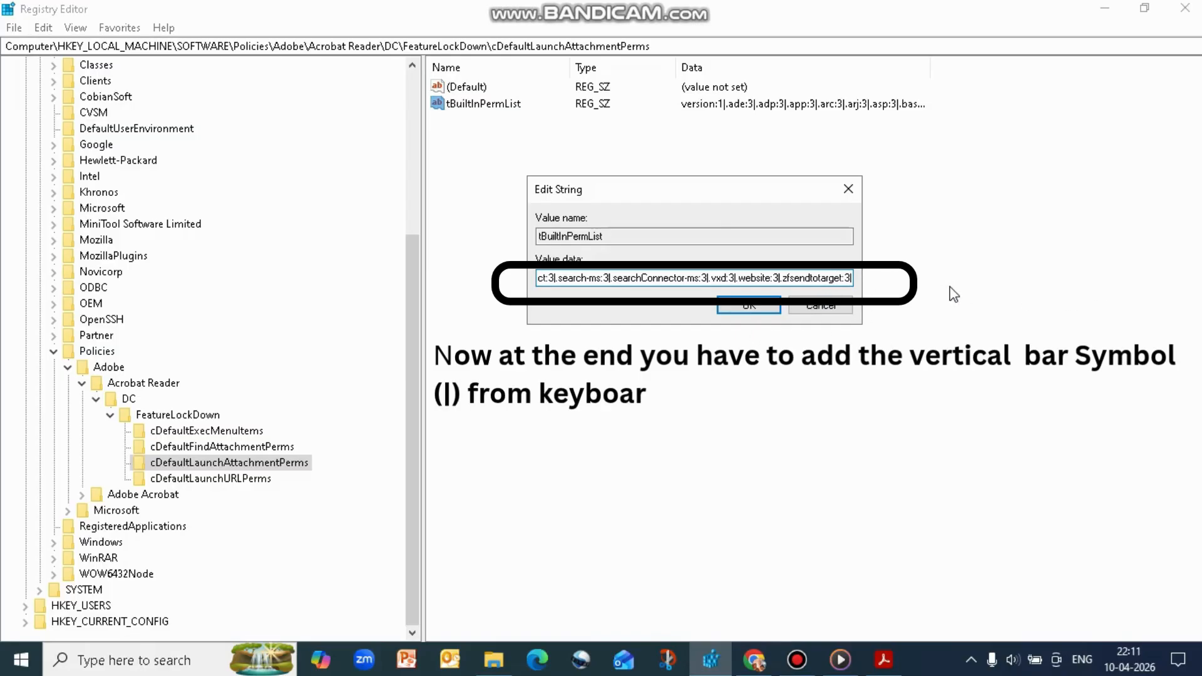
{"action": "type", "text": "|"}
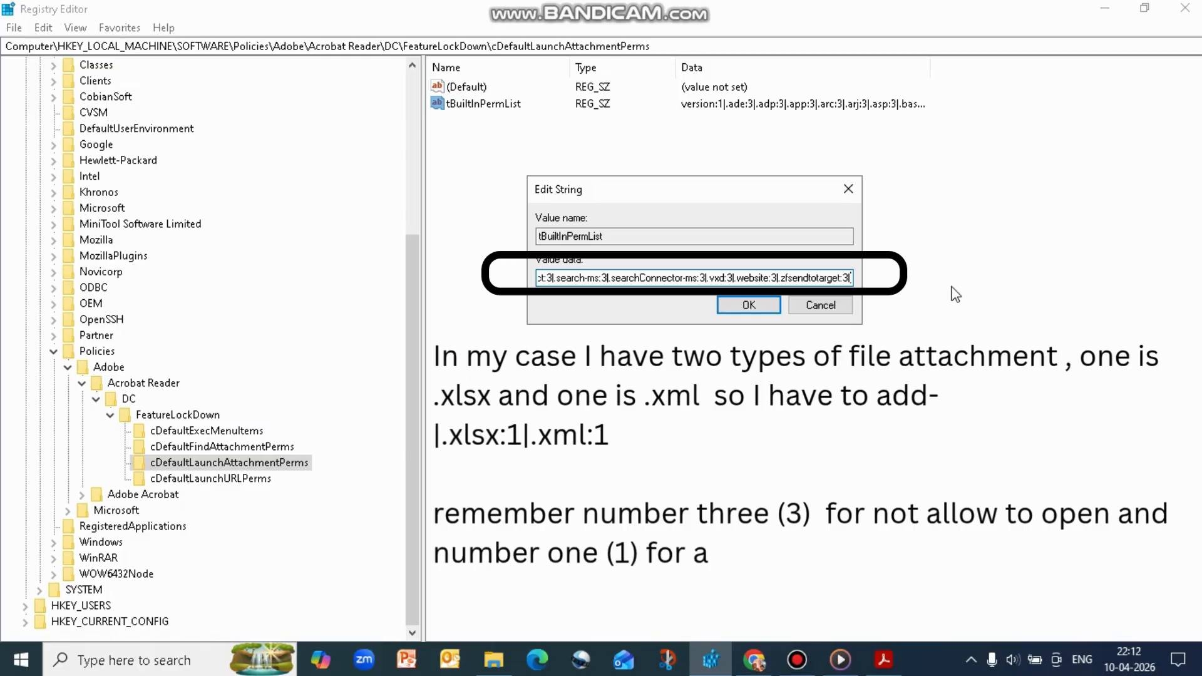
{"action": "type", "text": "|.x"}
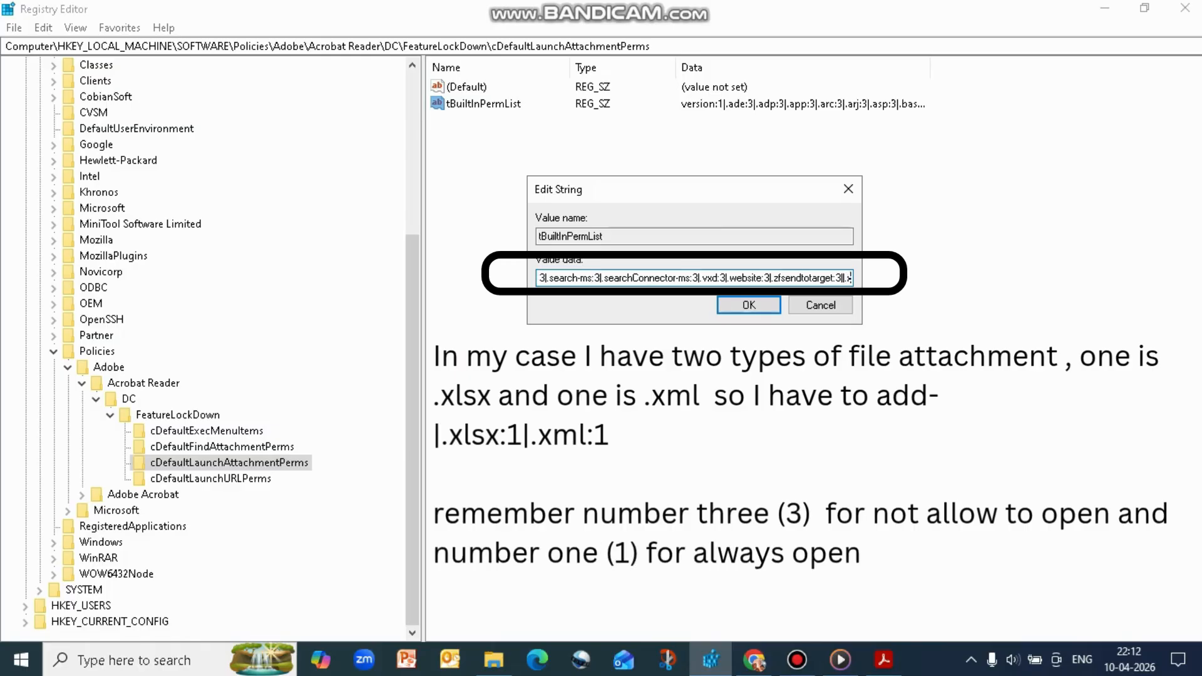
{"action": "type", "text": "ls"}
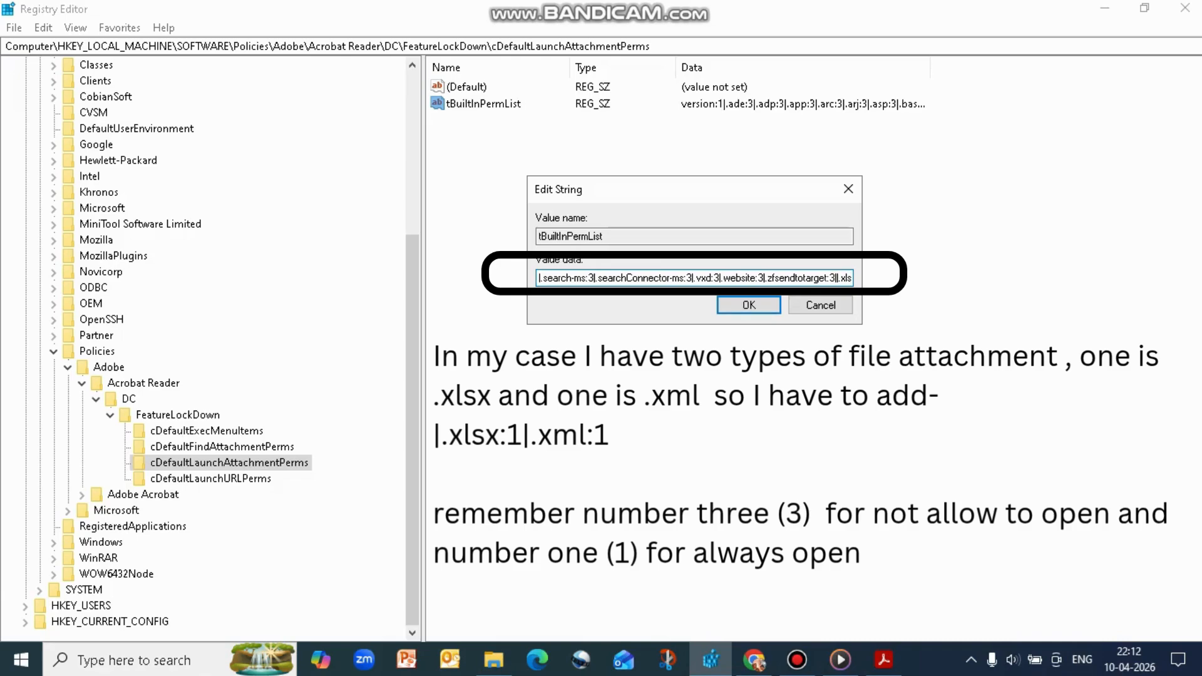
{"action": "type", "text": "x"}
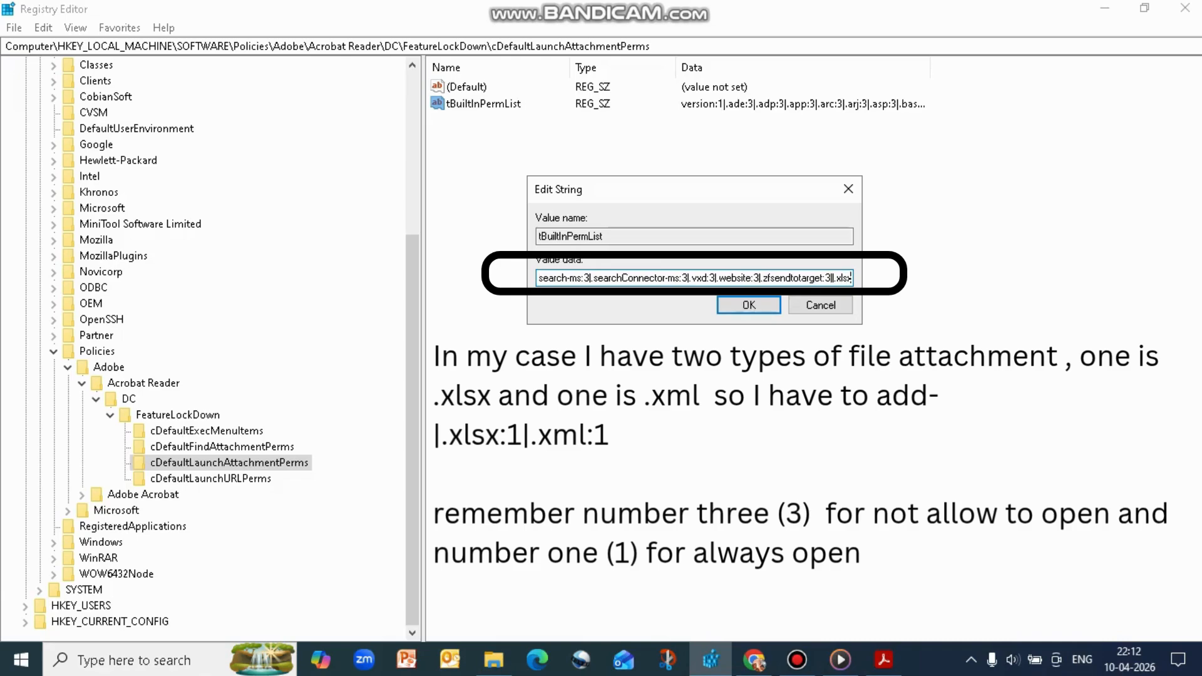
{"action": "type", "text": ":"}
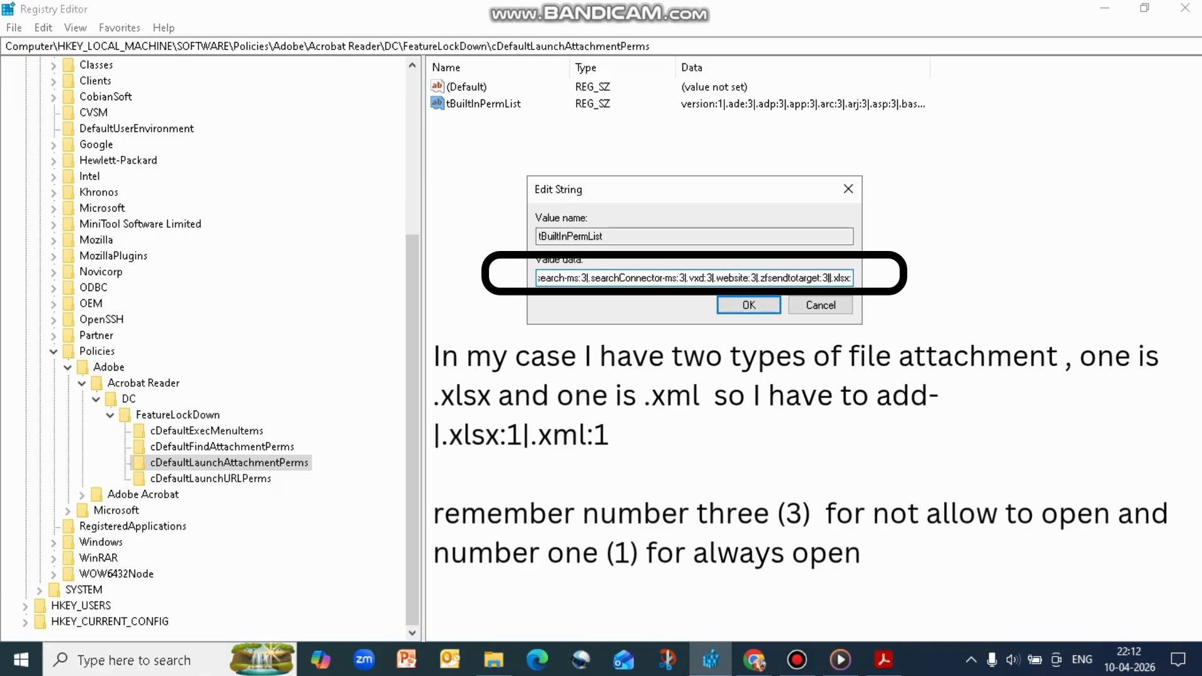
{"action": "type", "text": "1"}
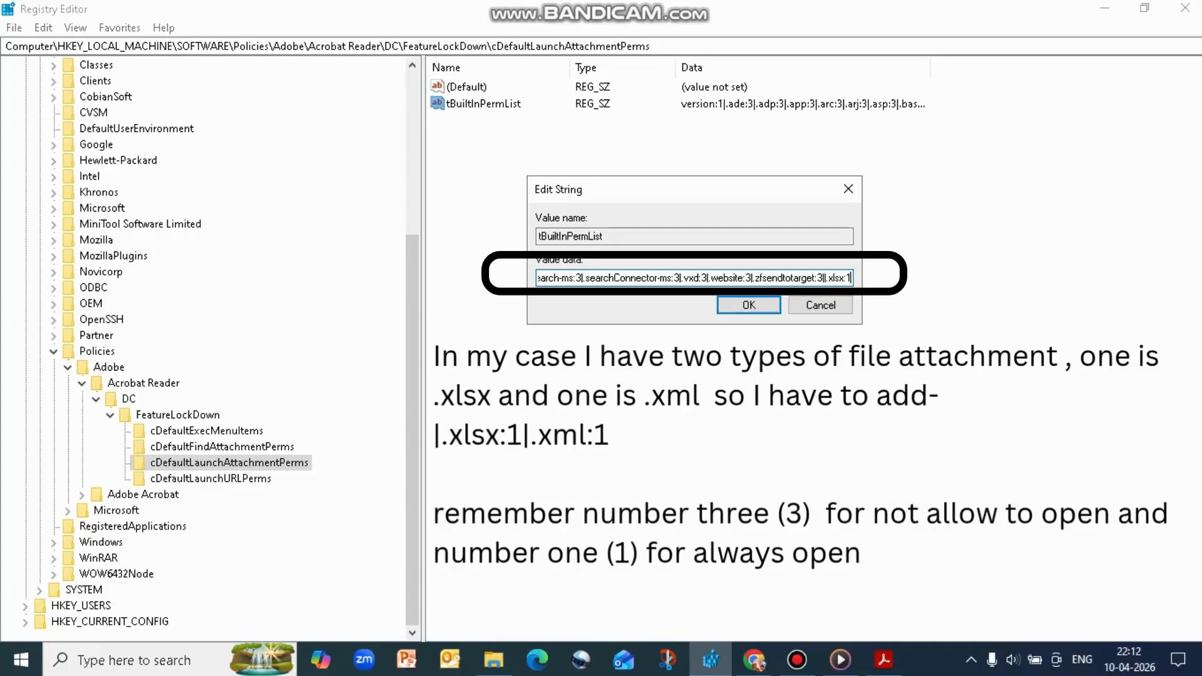
{"action": "type", "text": "|"}
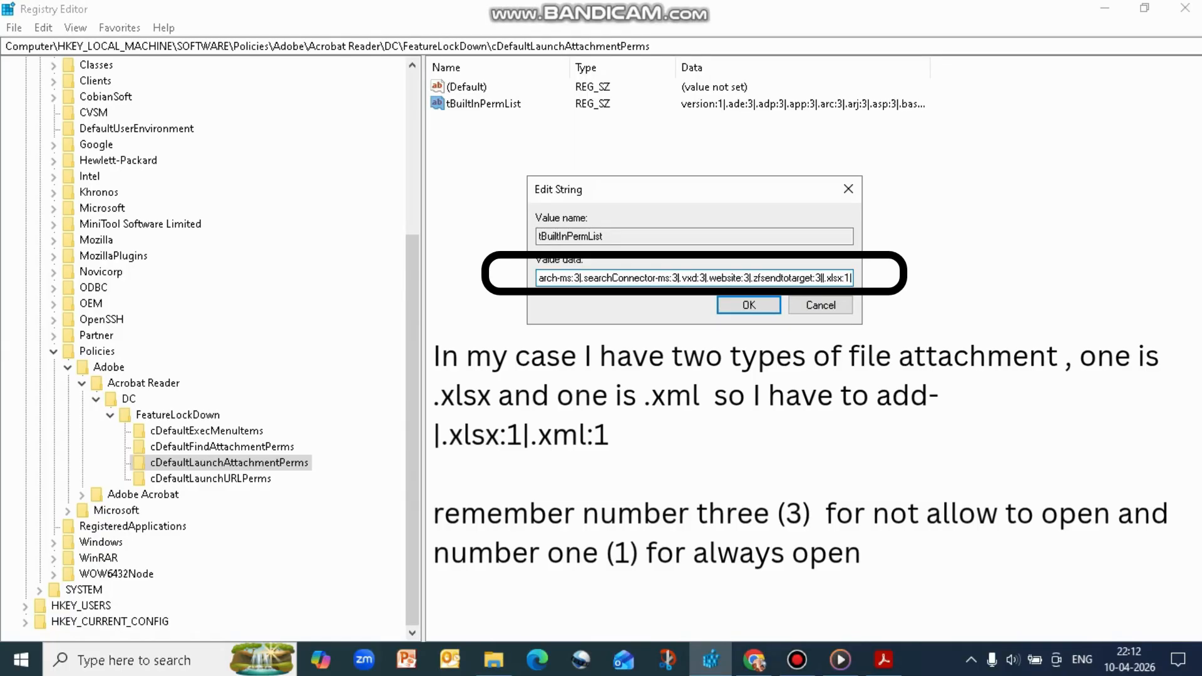
{"action": "type", "text": "|"}
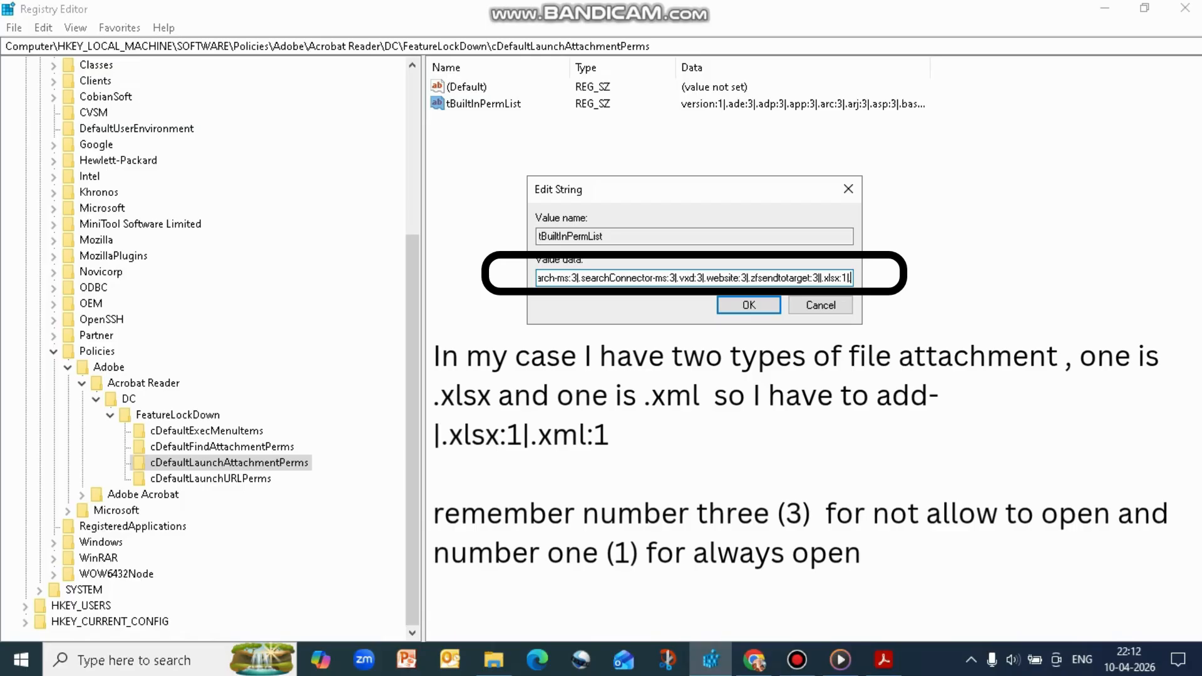
{"action": "type", "text": ".x"}
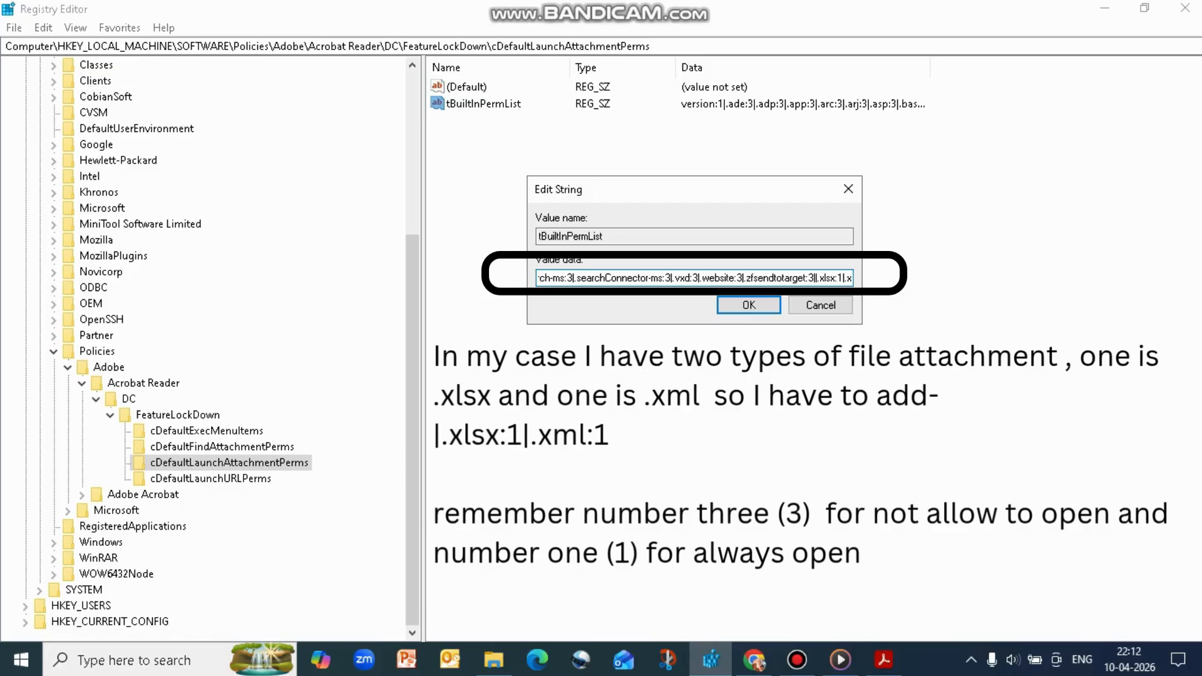
{"action": "type", "text": "ml:"}
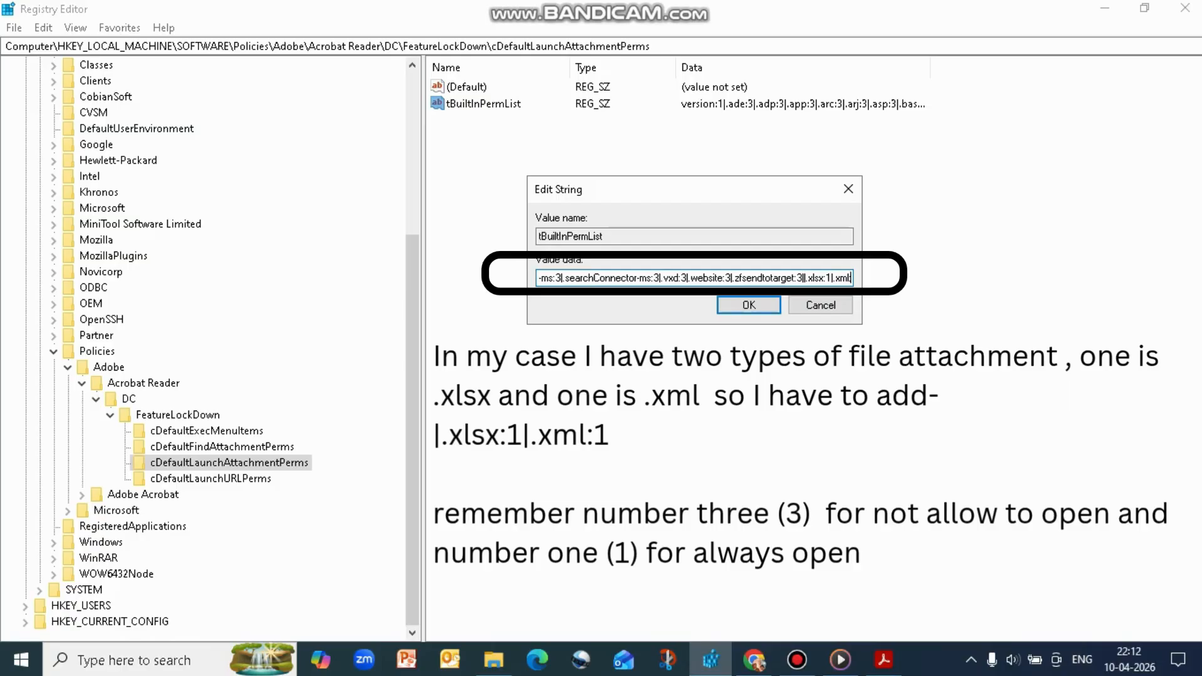
{"action": "type", "text": "1"}
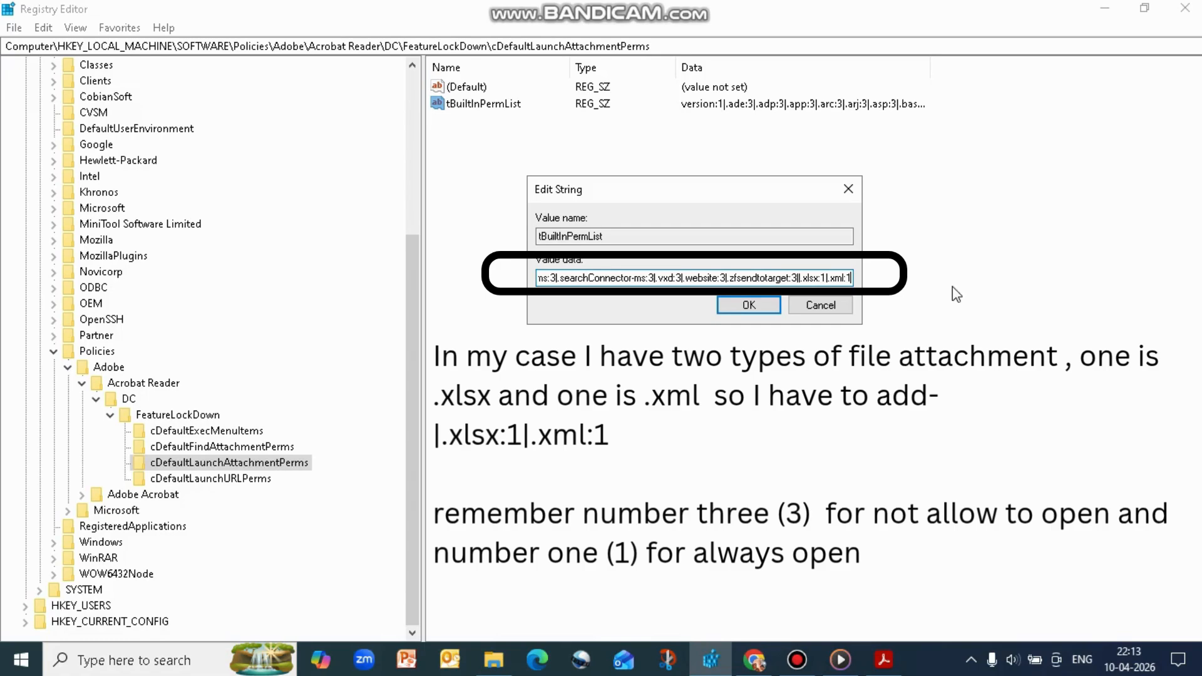
Append |.xml:1 after the .xlsx entry in the tBuiltInPermList data and save the edited value
{"action": "left_click", "coordinate": [755, 306]}
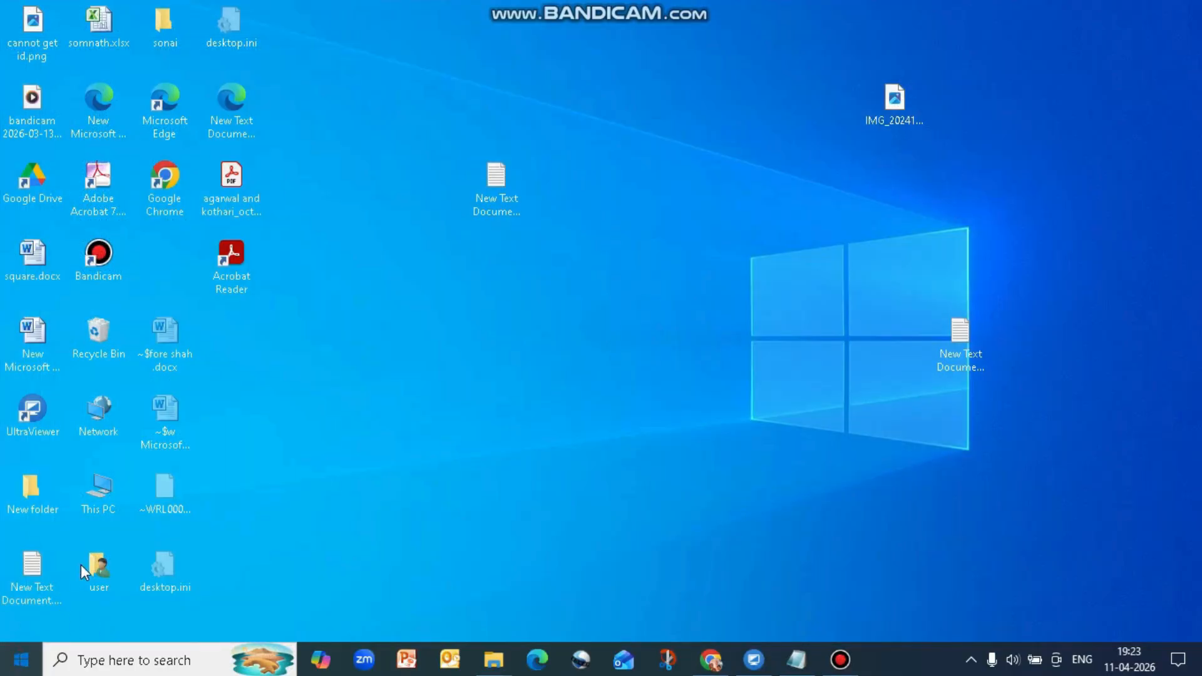
Restart the computer to apply the edited attachment permission list
{"action": "key", "text": "super"}
{"action": "mouse_move", "coordinate": [9, 626]}
{"action": "left_click", "coordinate": [46, 610]}
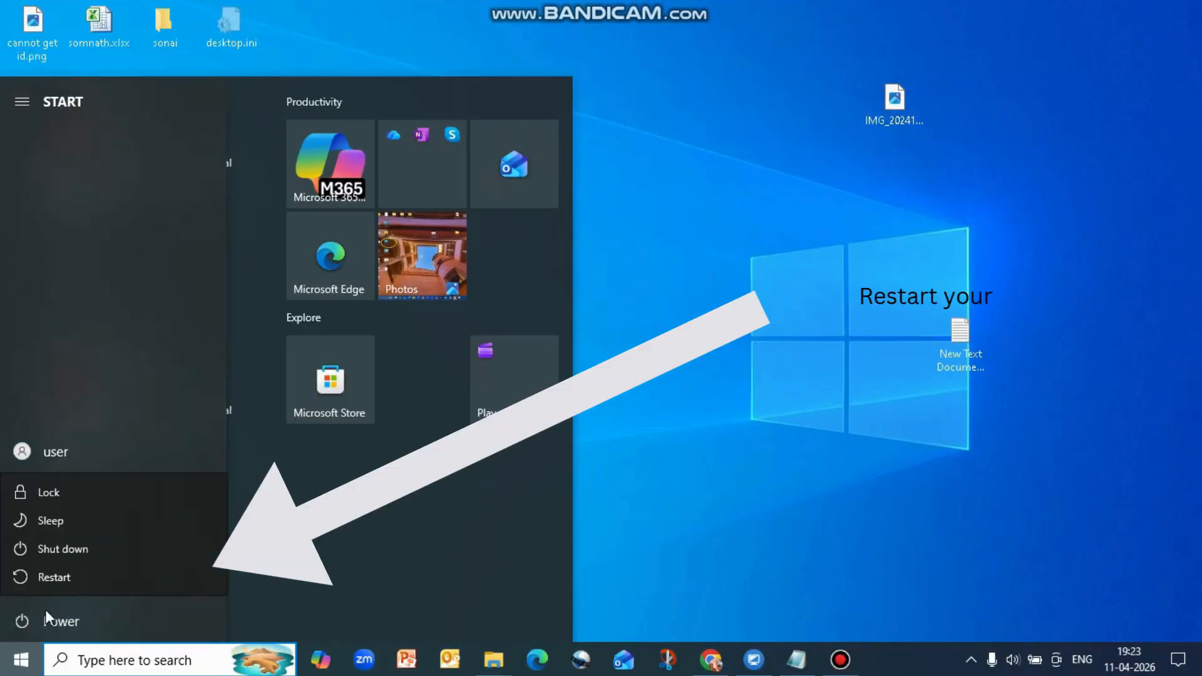
{"action": "left_click", "coordinate": [88, 577]}
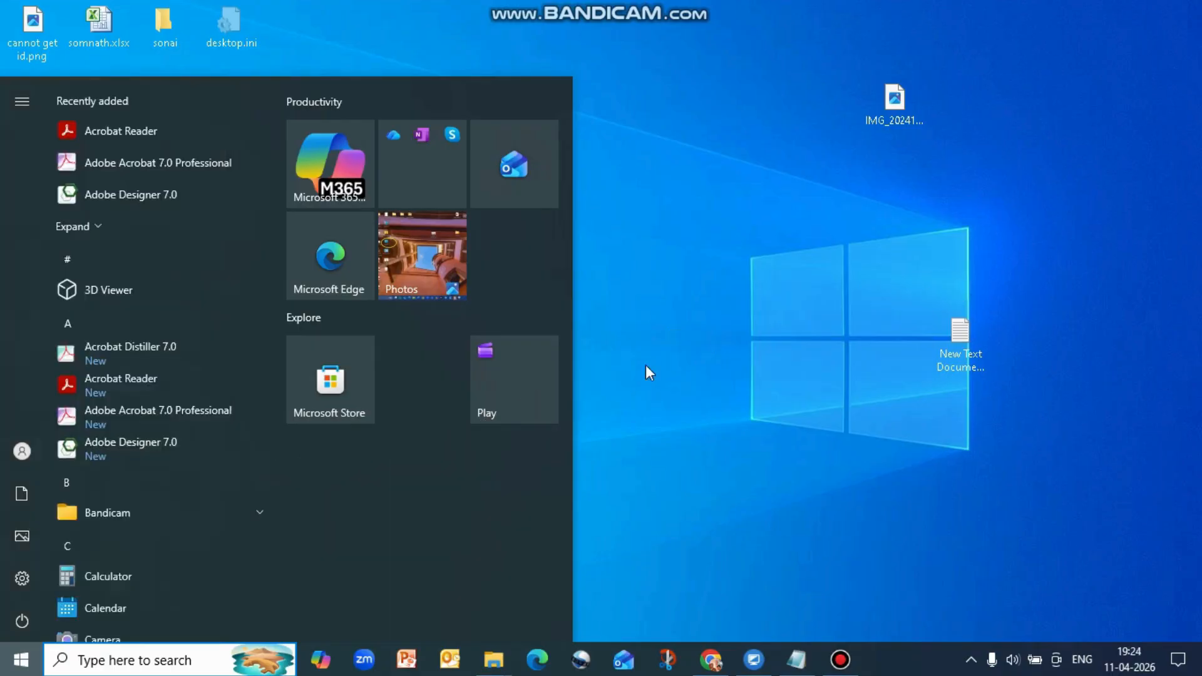